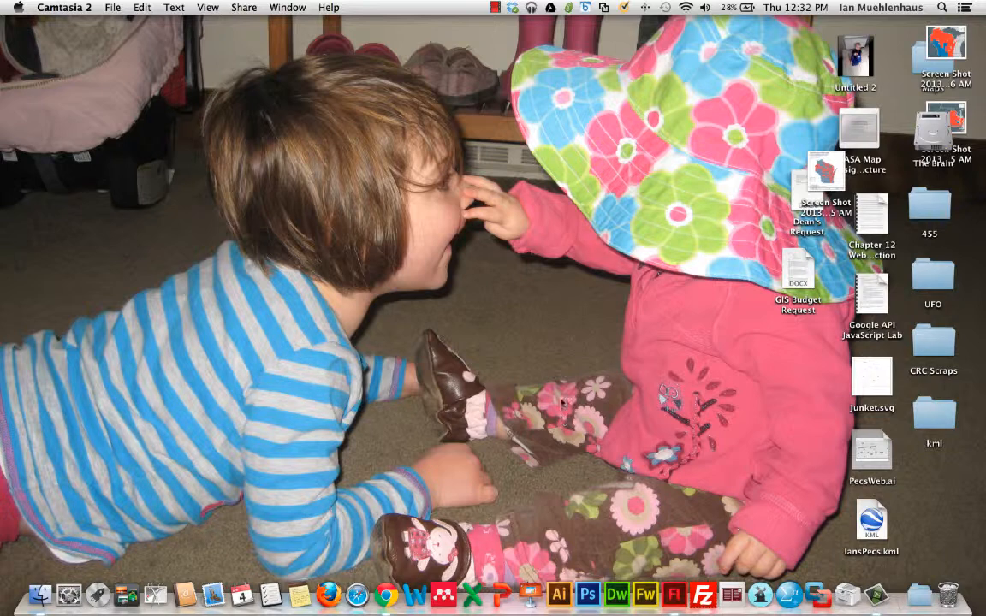
Step: Launch Adobe Flash CS6 and create a new ActionScript 3.0 document
{"action": "left_click", "coordinate": [670, 605]}
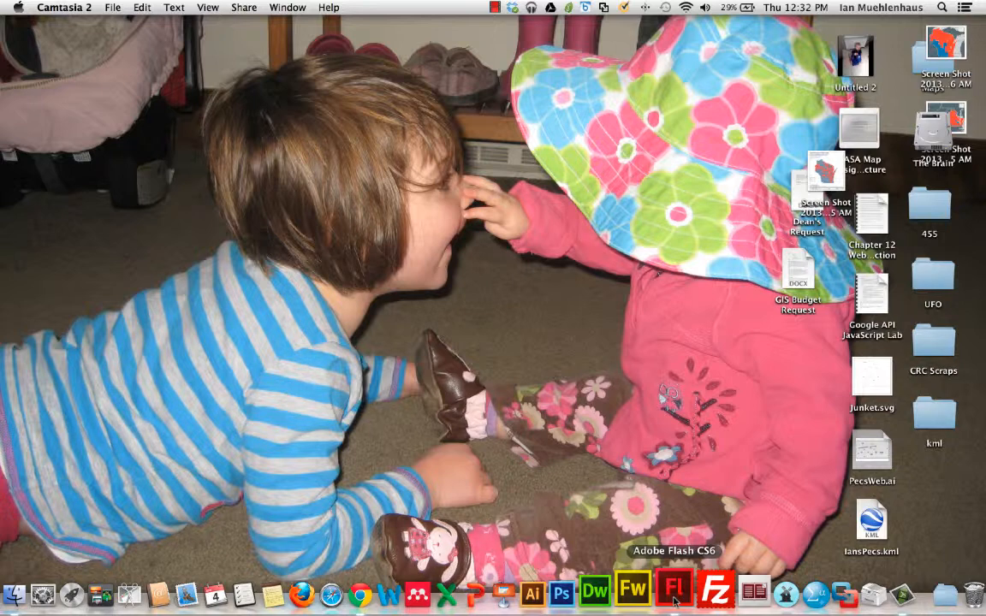
{"action": "left_click", "coordinate": [674, 599]}
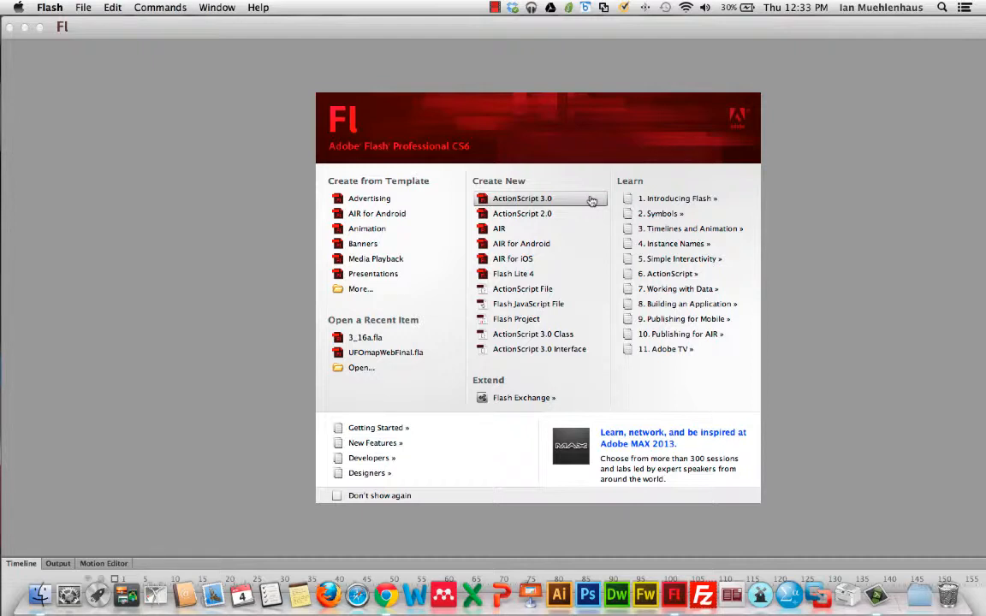
{"action": "left_click", "coordinate": [561, 202]}
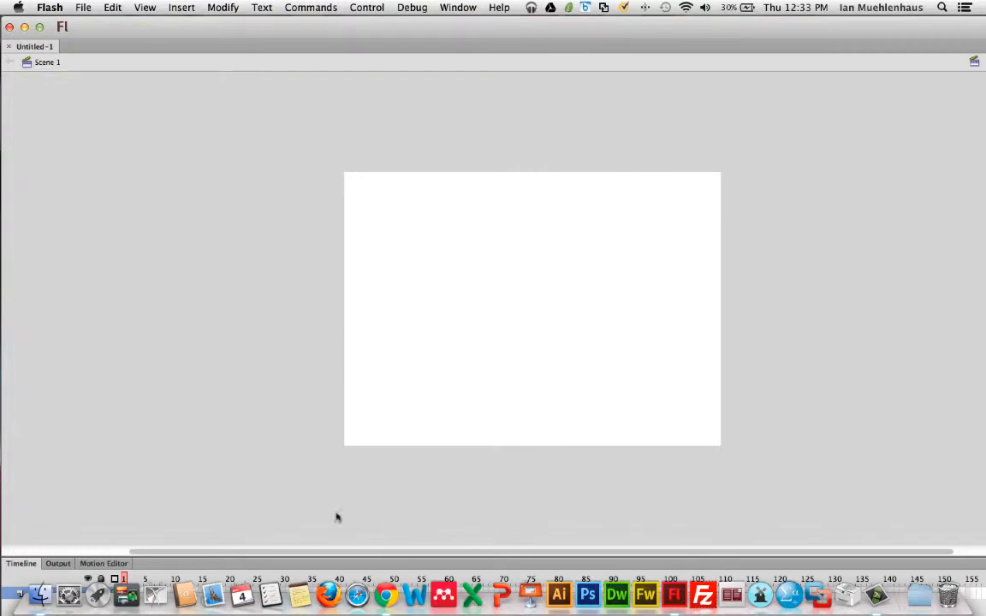
Step: Maximize the application window and resize the Timeline panel to enlarge the stage area
{"action": "left_click", "coordinate": [39, 25]}
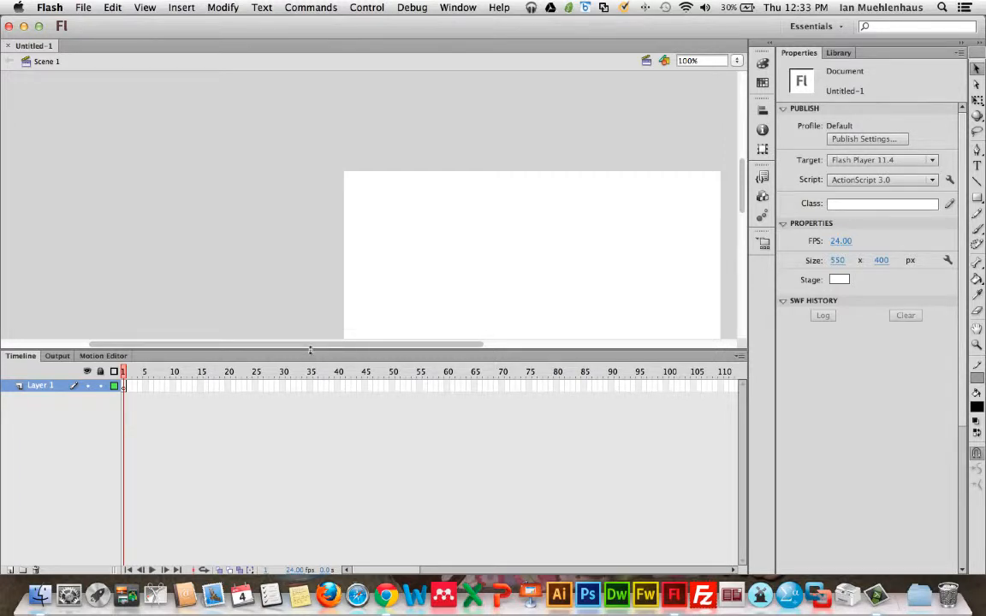
{"action": "left_click_drag", "start_coordinate": [308, 350], "coordinate": [317, 441]}
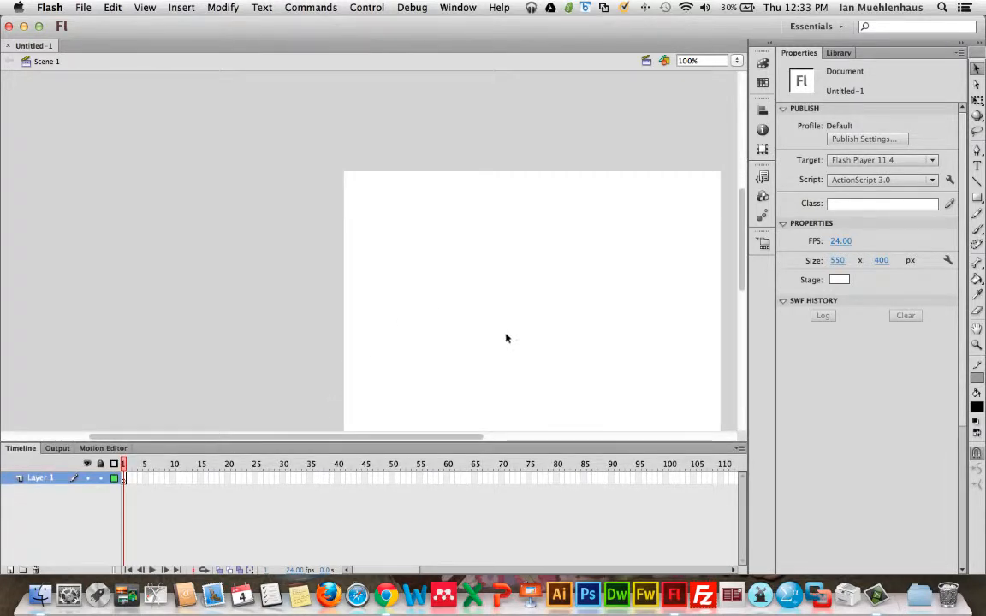
{"action": "key", "text": "space"}
{"action": "left_click_drag", "start_coordinate": [509, 343], "coordinate": [305, 275]}
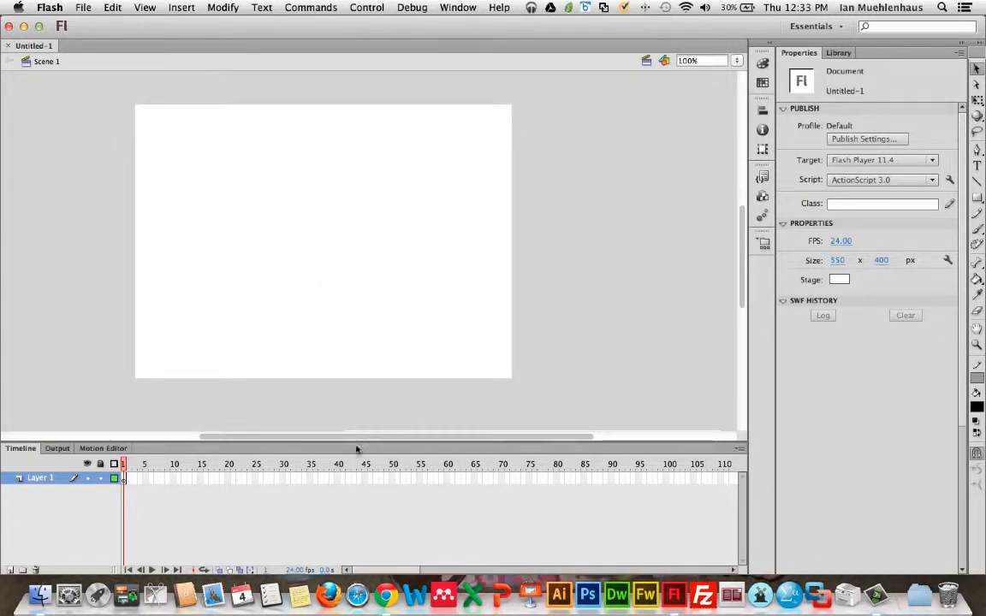
{"action": "left_click_drag", "start_coordinate": [359, 442], "coordinate": [359, 412]}
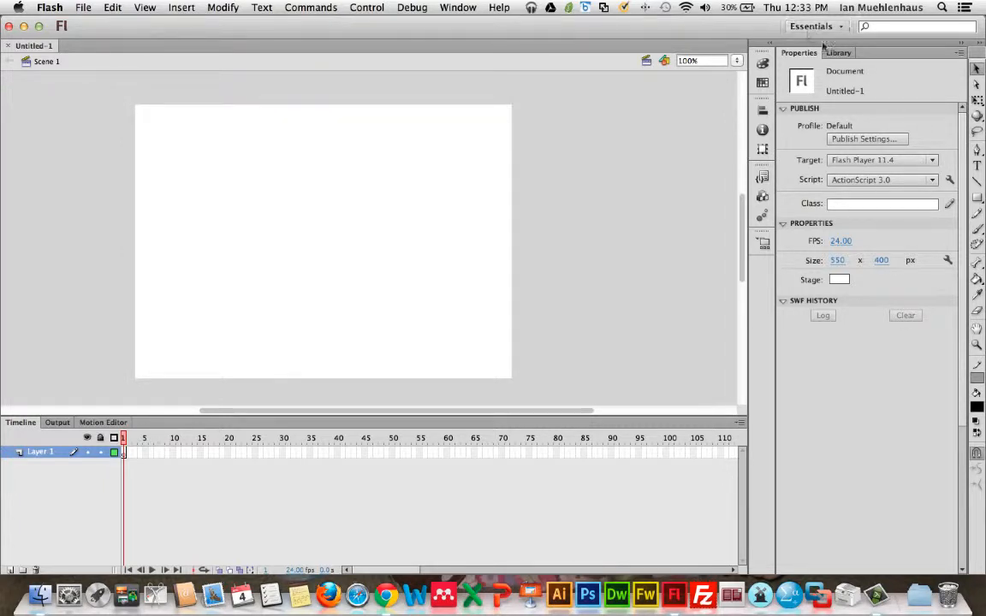
Step: Switch the workspace layout to Animator
{"action": "left_click", "coordinate": [459, 8]}
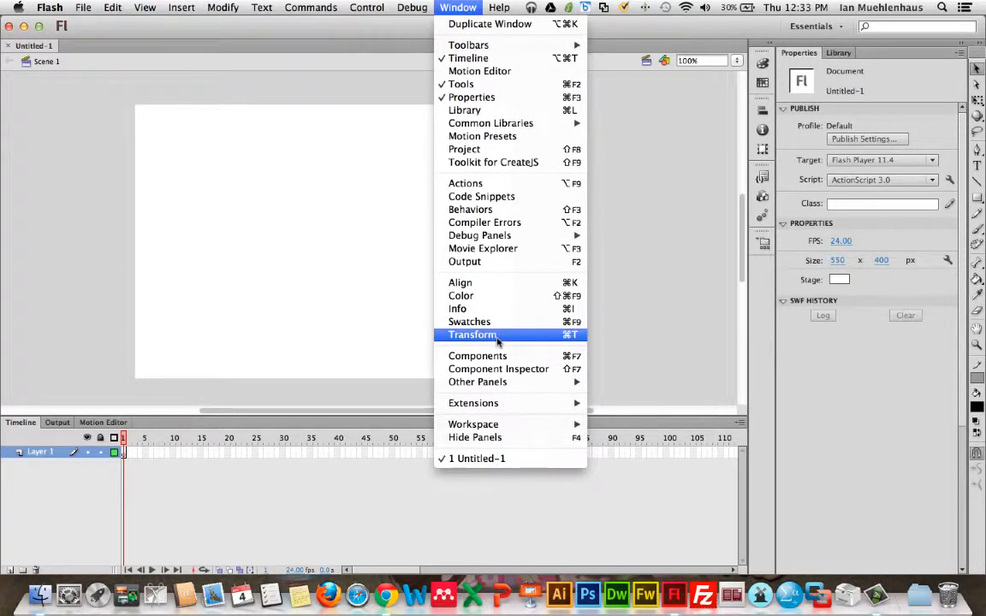
{"action": "mouse_move", "coordinate": [494, 425]}
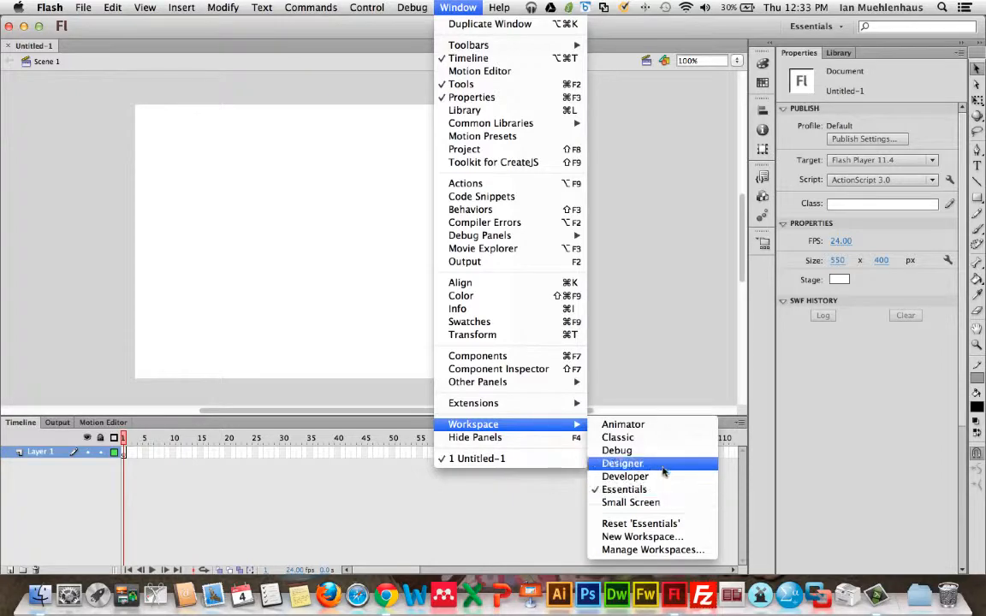
{"action": "left_click", "coordinate": [650, 430]}
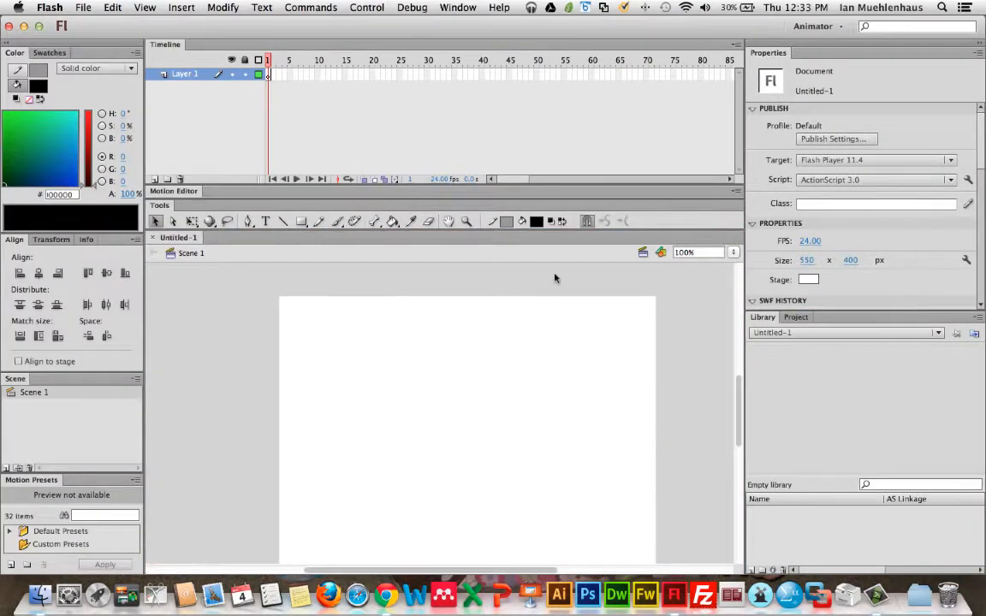
Step: Switch the workspace layout to Designer
{"action": "left_click", "coordinate": [458, 7]}
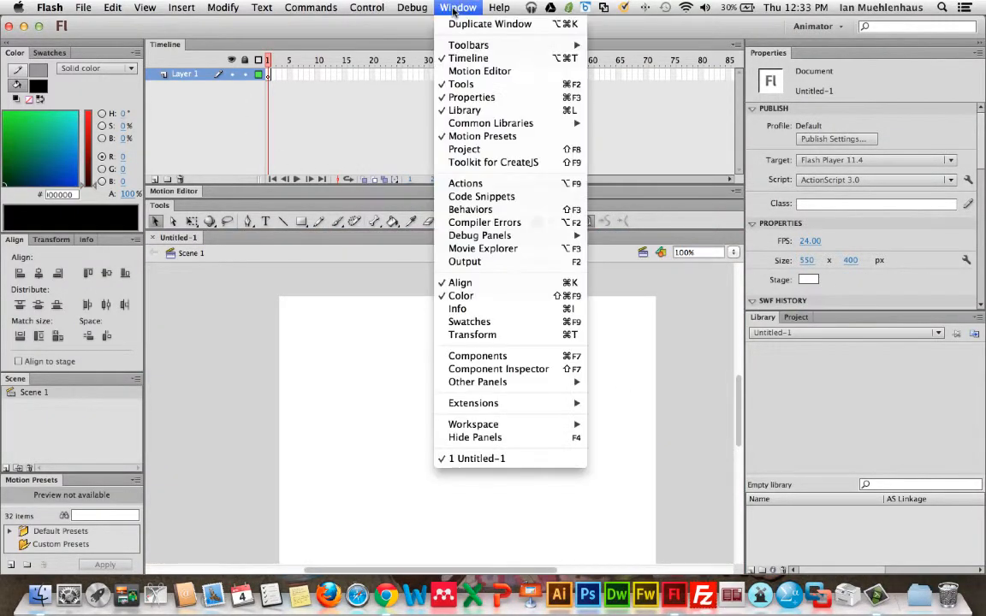
{"action": "mouse_move", "coordinate": [547, 424]}
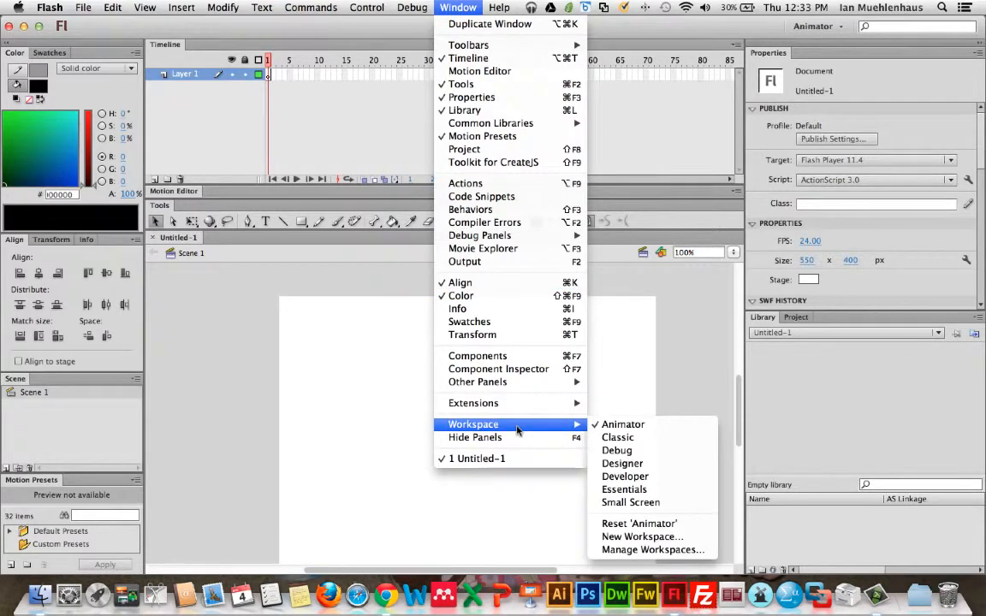
{"action": "left_click", "coordinate": [660, 464]}
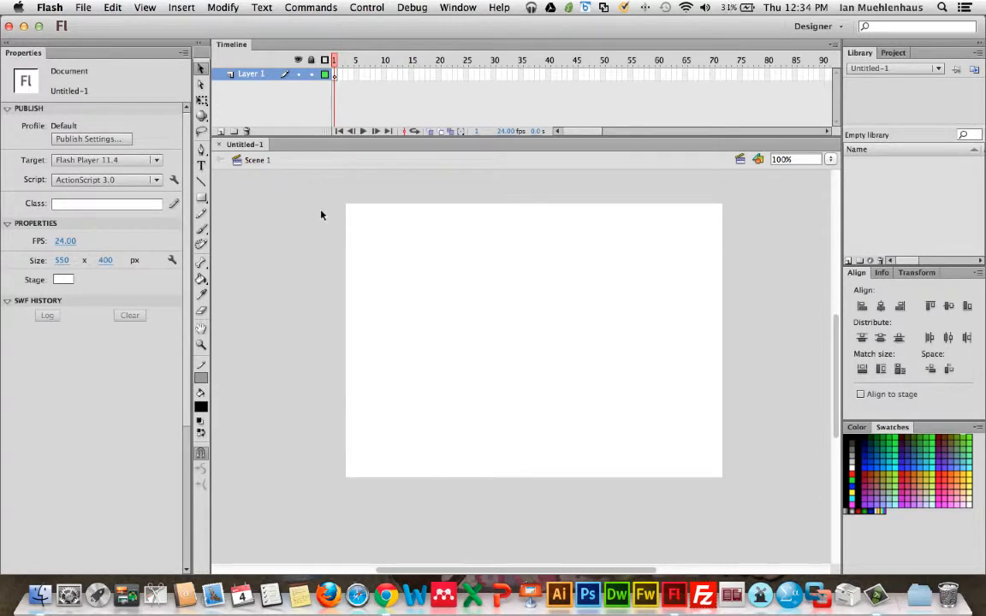
Step: Switch the workspace layout back to Essentials
{"action": "left_click", "coordinate": [462, 7]}
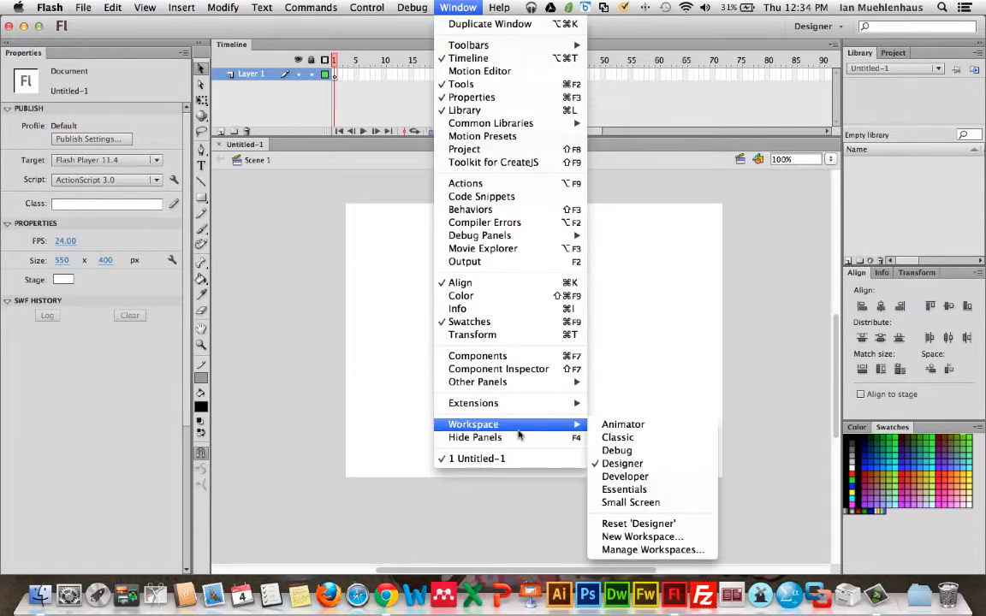
{"action": "left_click", "coordinate": [624, 489]}
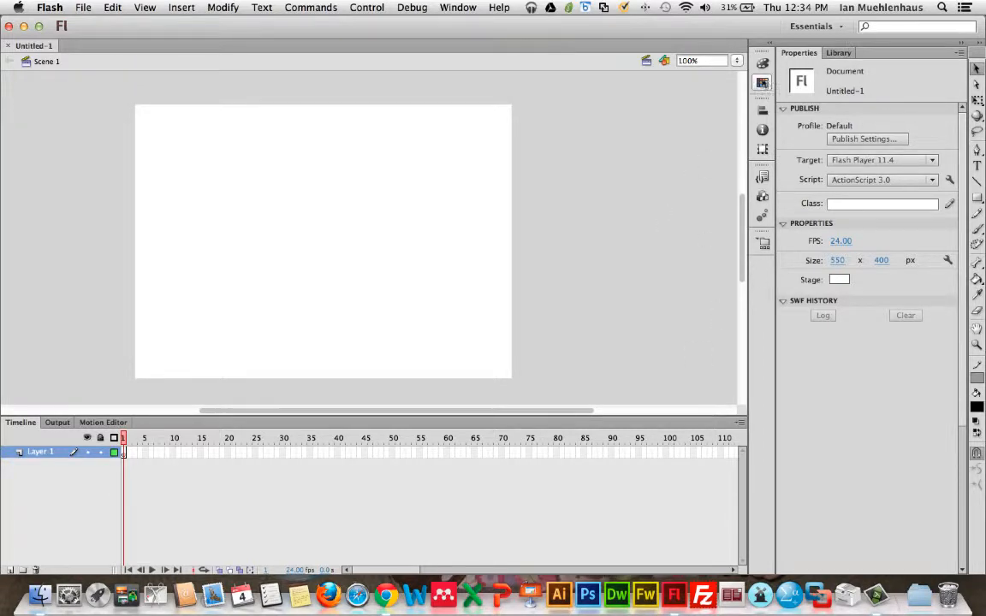
Step: Expand the docked icon panels one by one to examine Color, Align, Info, Code Snippets and Components, collapsing them afterward
{"action": "left_click", "coordinate": [763, 82]}
{"action": "left_click", "coordinate": [763, 109]}
{"action": "left_click", "coordinate": [762, 129]}
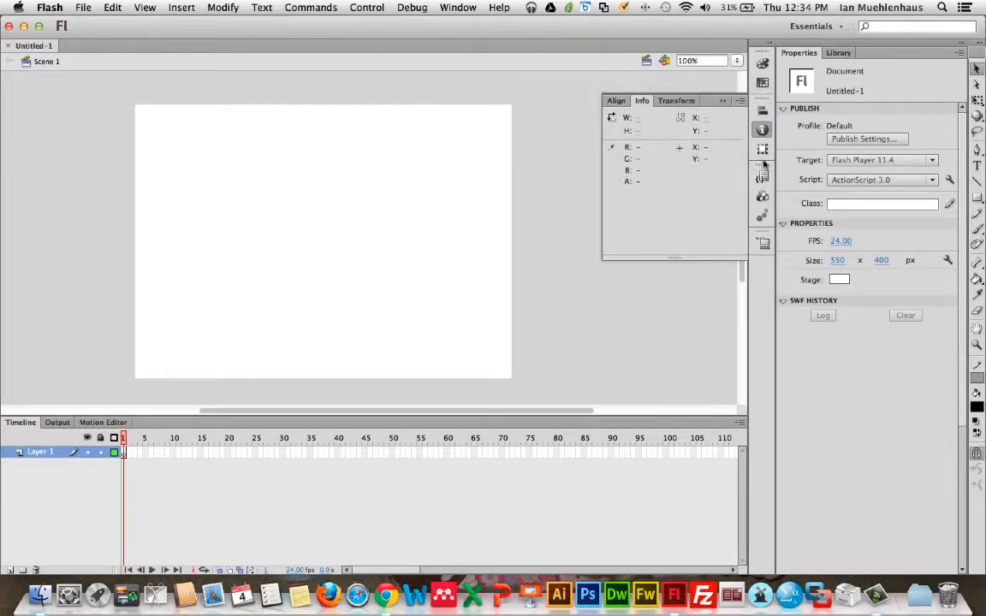
{"action": "left_click", "coordinate": [762, 149]}
{"action": "left_click", "coordinate": [762, 176]}
{"action": "left_click", "coordinate": [763, 196]}
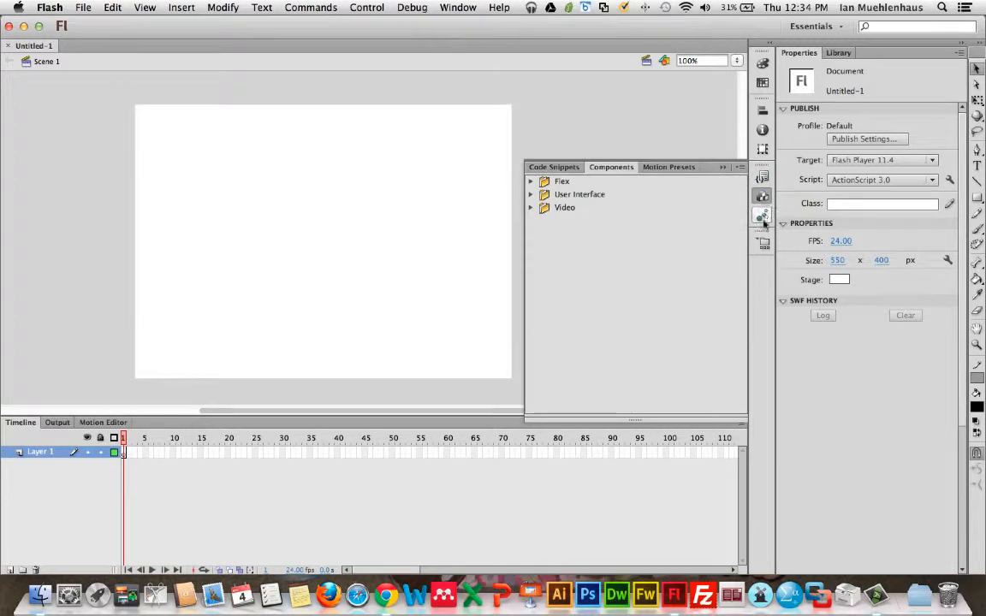
{"action": "left_click", "coordinate": [762, 215]}
{"action": "left_click", "coordinate": [763, 243]}
{"action": "left_click", "coordinate": [763, 214]}
{"action": "left_click", "coordinate": [763, 176]}
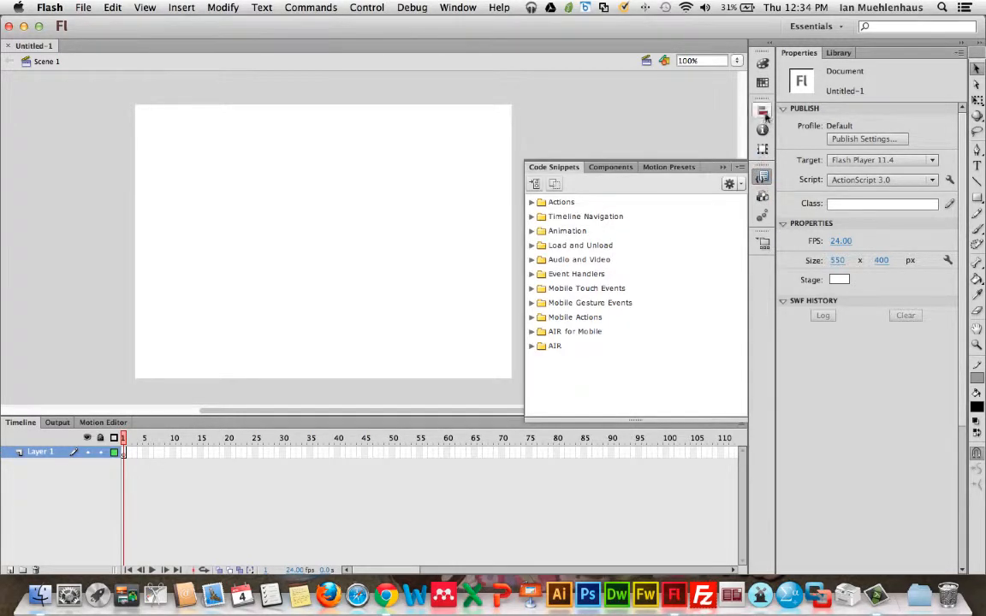
{"action": "left_click", "coordinate": [763, 62]}
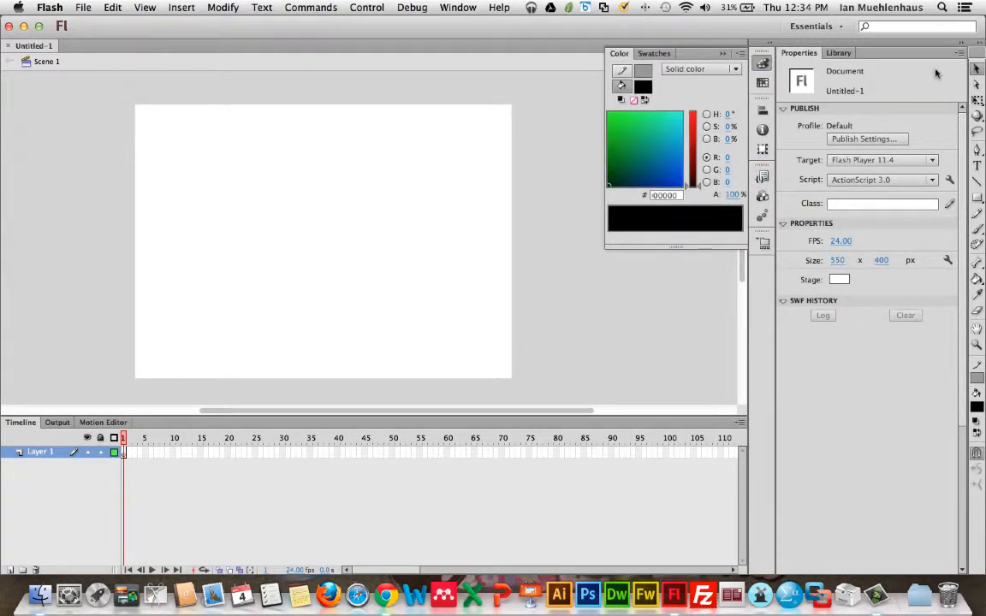
{"action": "left_click", "coordinate": [722, 54]}
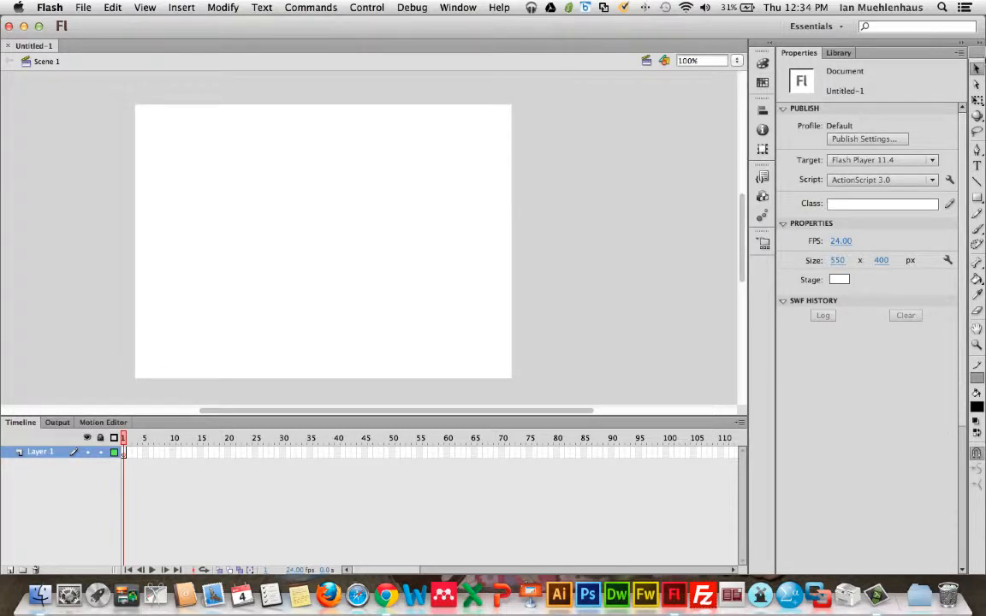
Step: Dock the Tools panel on the left edge and collapse and expand it
{"action": "left_click_drag", "start_coordinate": [977, 60], "coordinate": [2, 62]}
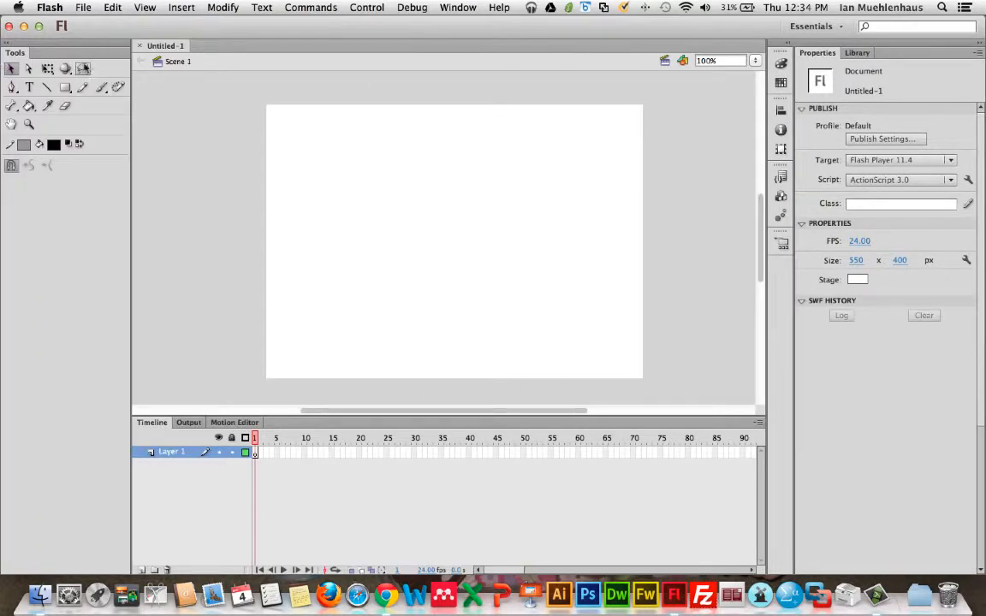
{"action": "double_click", "coordinate": [5, 45]}
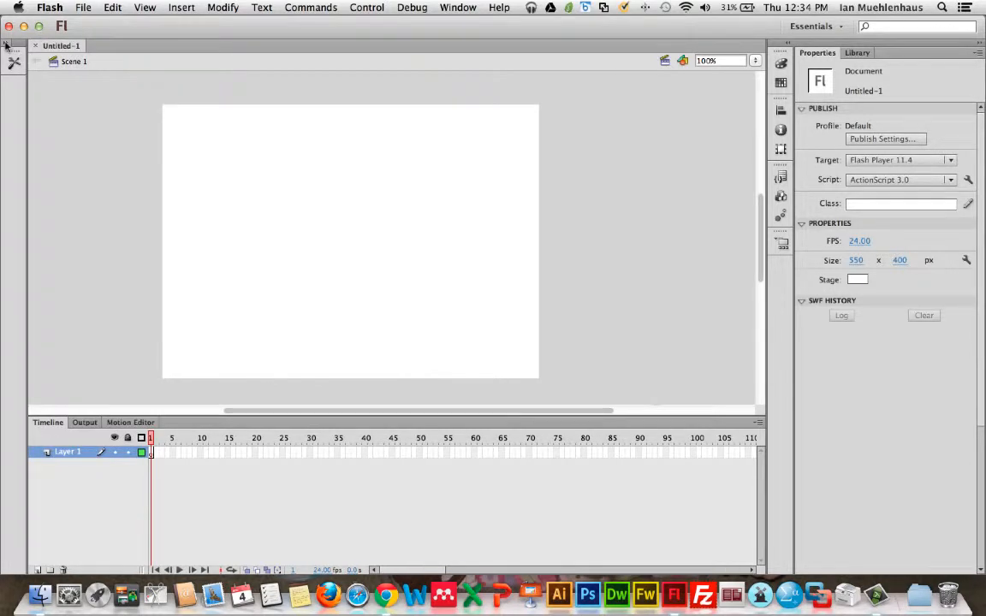
{"action": "double_click", "coordinate": [6, 44]}
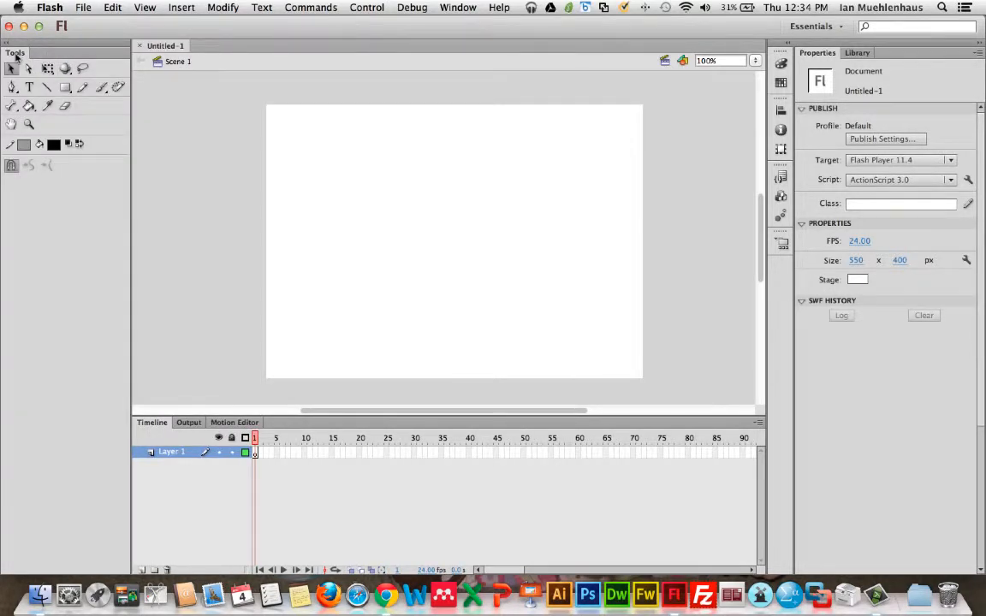
Step: Move the Tools panel back to its docked position on the right edge
{"action": "left_click_drag", "start_coordinate": [17, 48], "coordinate": [950, 128]}
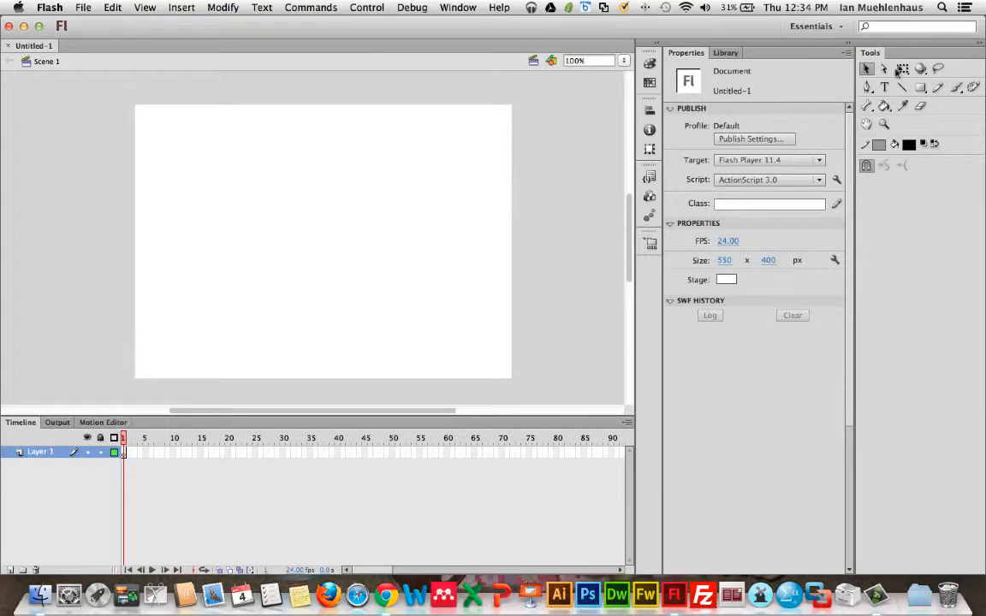
{"action": "left_click_drag", "start_coordinate": [856, 223], "coordinate": [968, 223]}
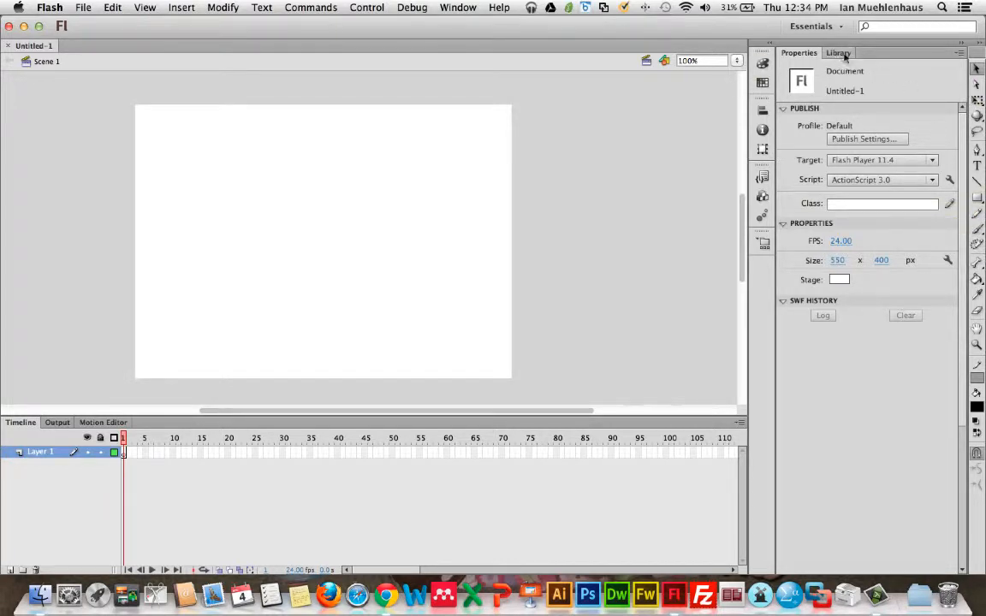
Step: Glance at the Output panel, return to the Timeline, and reduce the Timeline panel's height
{"action": "scroll", "coordinate": [515, 274], "scroll_direction": "right", "scroll_amount": 6}
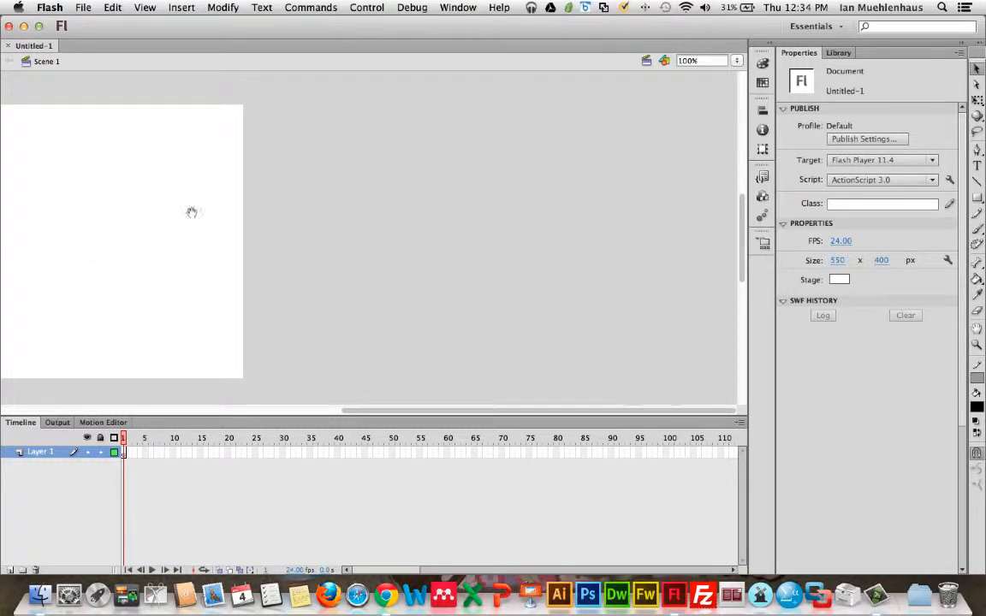
{"action": "left_click_drag", "start_coordinate": [121, 231], "coordinate": [461, 222]}
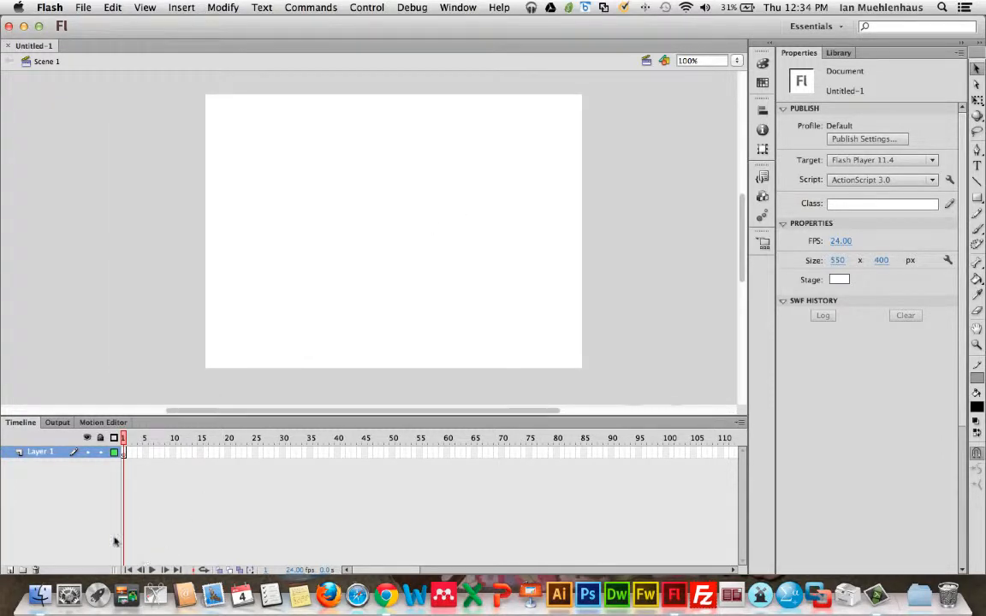
{"action": "left_click", "coordinate": [57, 423]}
{"action": "left_click", "coordinate": [26, 423]}
{"action": "left_click_drag", "start_coordinate": [34, 415], "coordinate": [37, 441]}
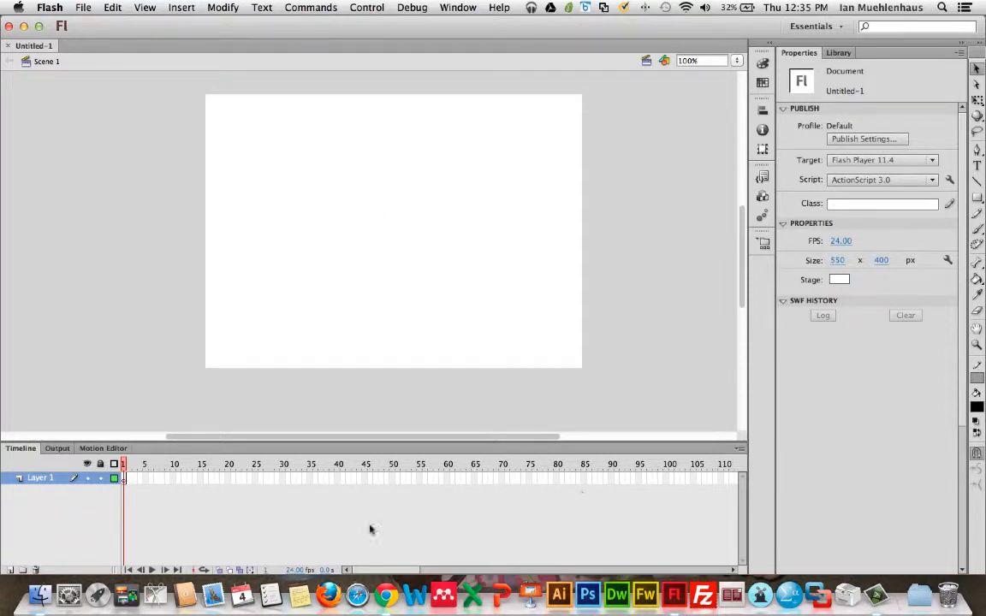
Step: Select frame 1 of Layer 1 to view its frame properties
{"action": "left_click", "coordinate": [125, 480]}
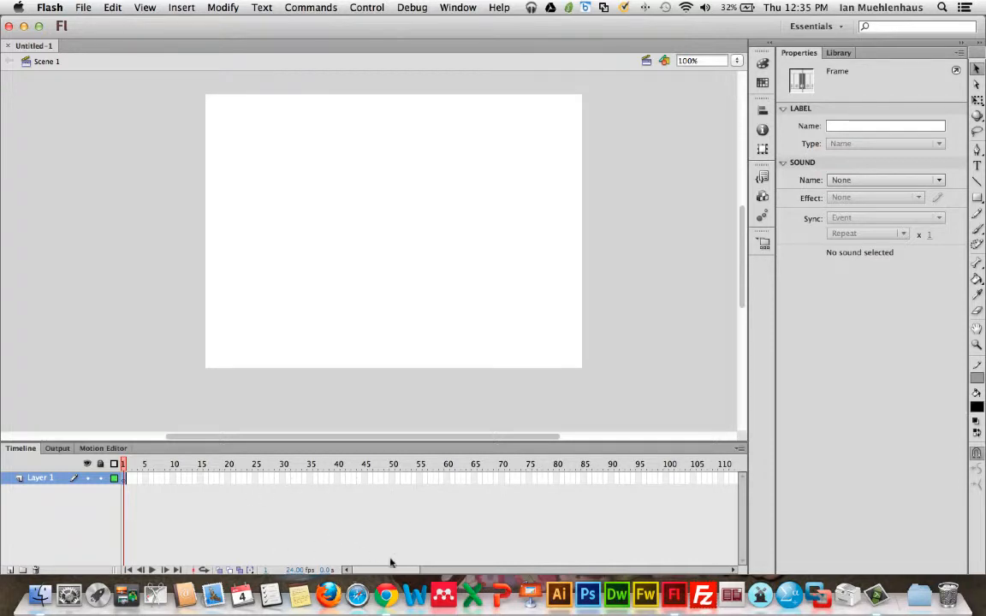
{"action": "left_click_drag", "start_coordinate": [382, 570], "coordinate": [198, 565]}
Step: Select the Text tool and set its font family to Corbel at a size of 16 pt
{"action": "left_click", "coordinate": [978, 167]}
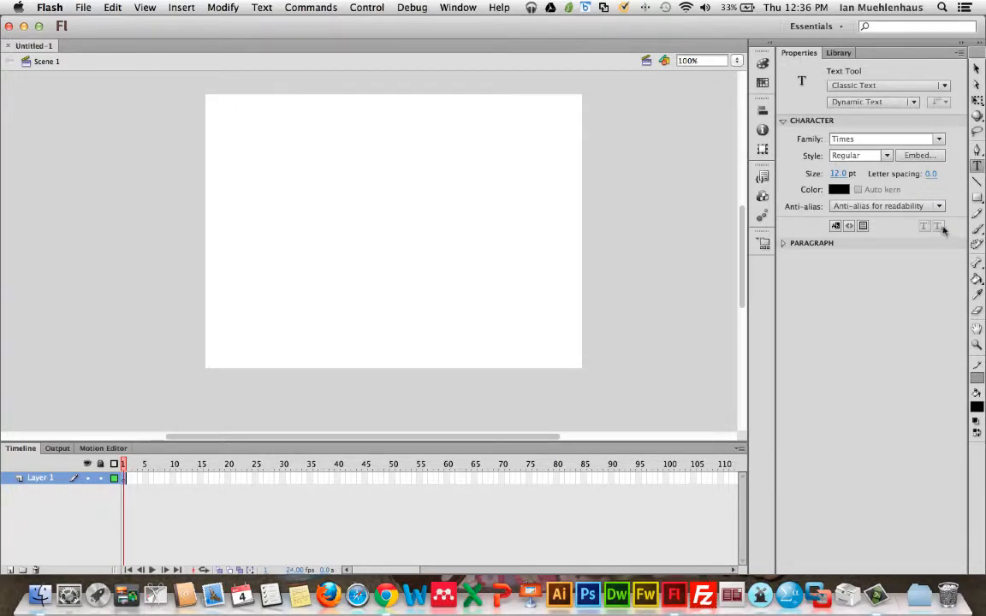
{"action": "left_click", "coordinate": [976, 197]}
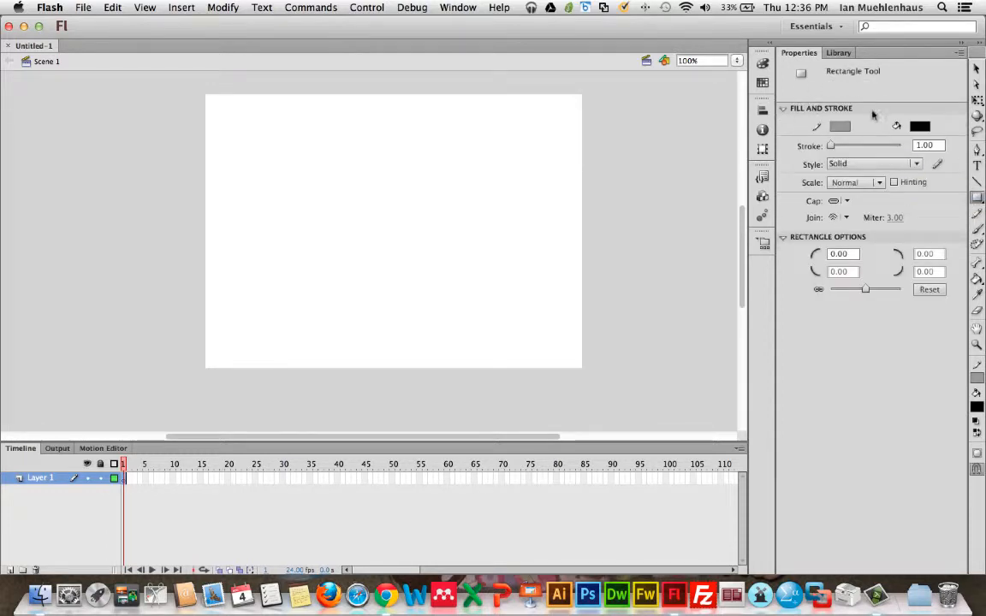
{"action": "left_click", "coordinate": [977, 165]}
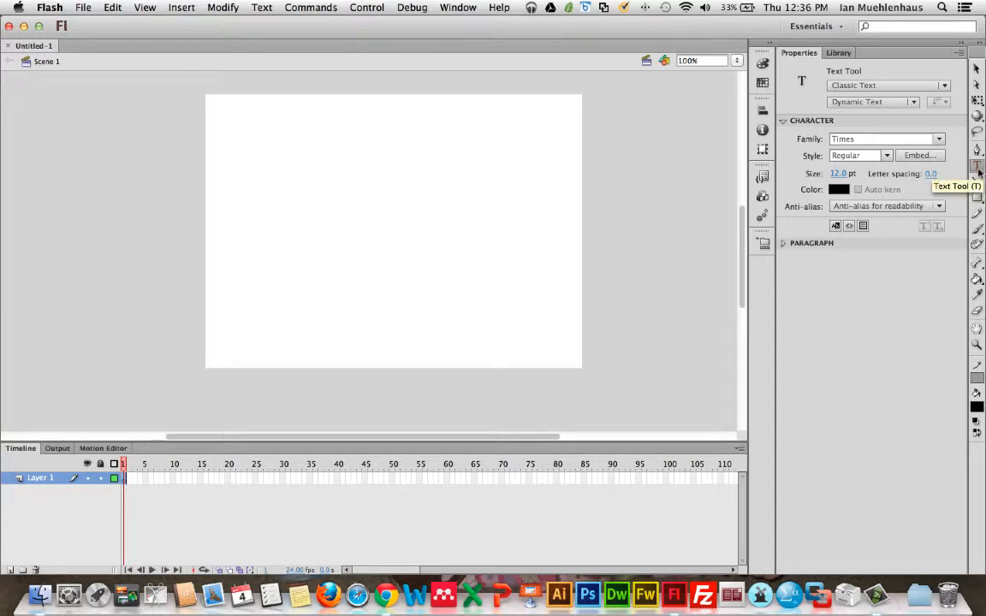
{"action": "left_click", "coordinate": [907, 140]}
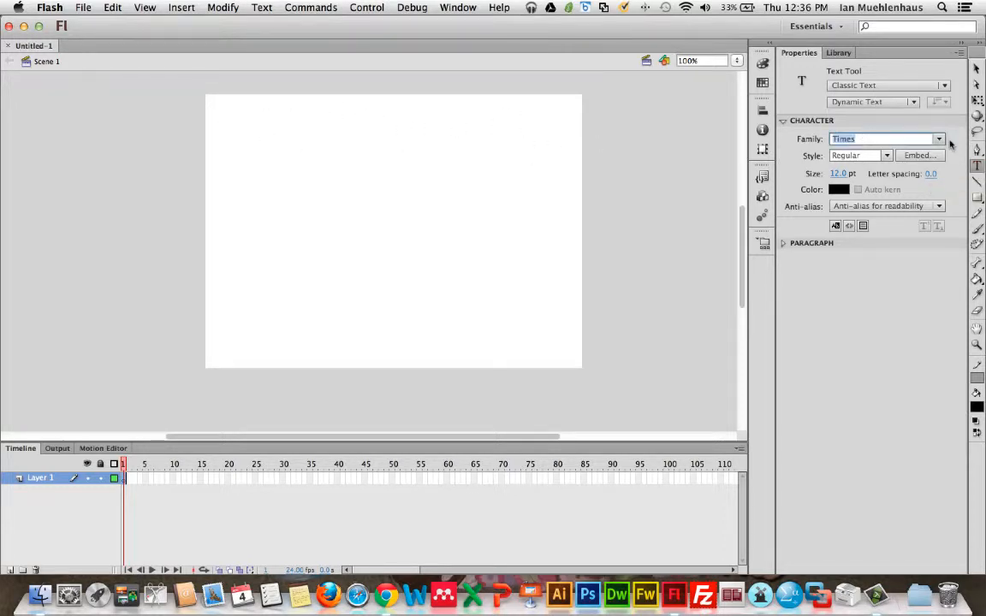
{"action": "left_click", "coordinate": [938, 139]}
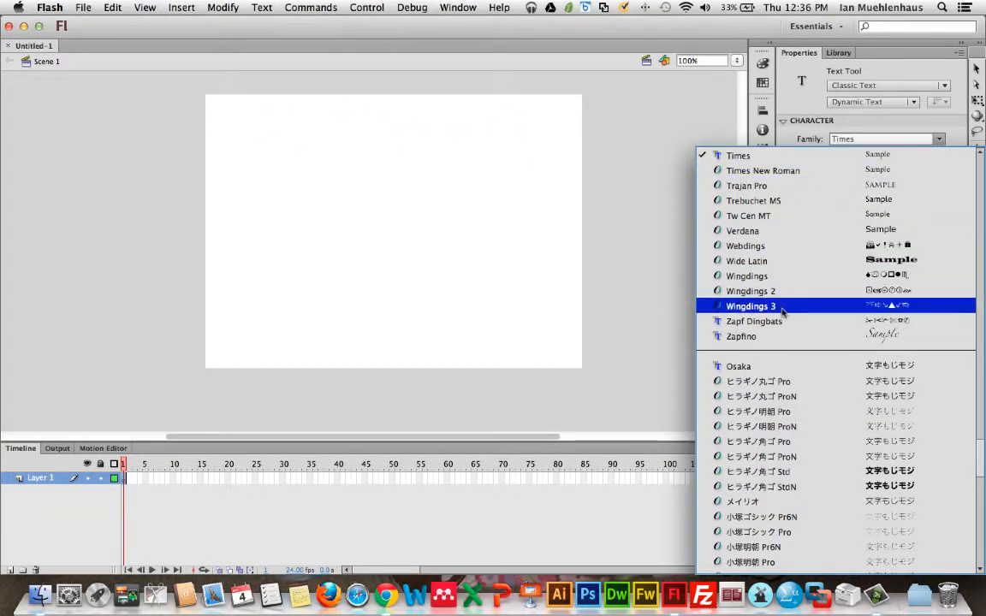
{"action": "left_click", "coordinate": [860, 138]}
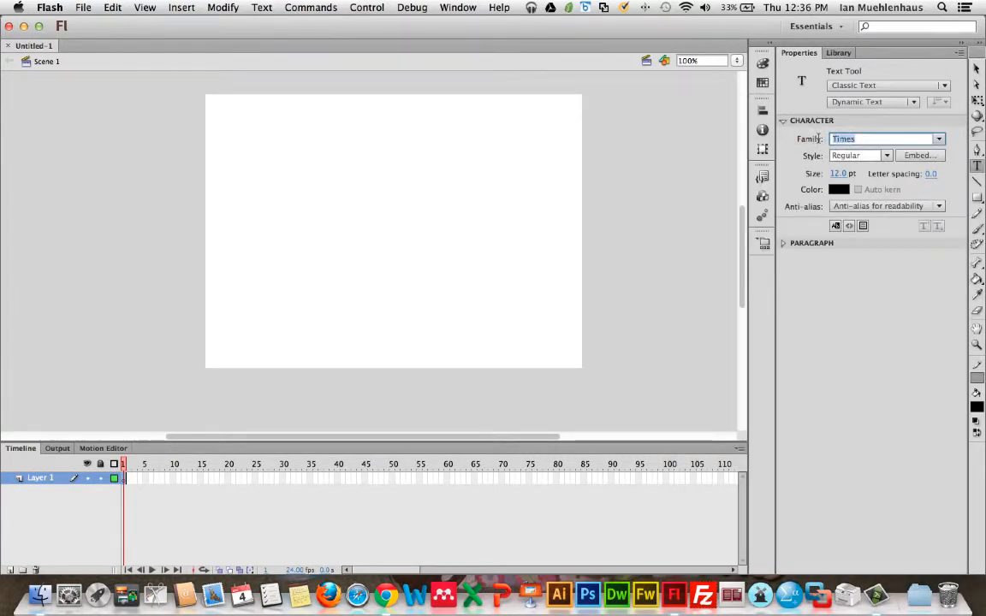
{"action": "type", "text": "Corbel"}
{"action": "key", "text": "Return"}
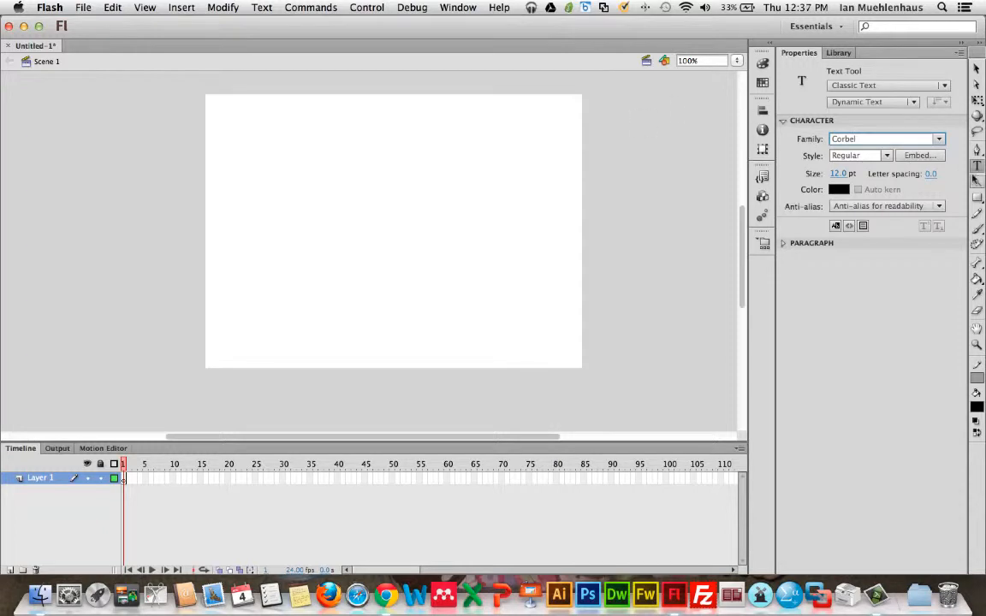
{"action": "left_click", "coordinate": [839, 174]}
{"action": "type", "text": "20"}
{"action": "key", "text": "Return"}
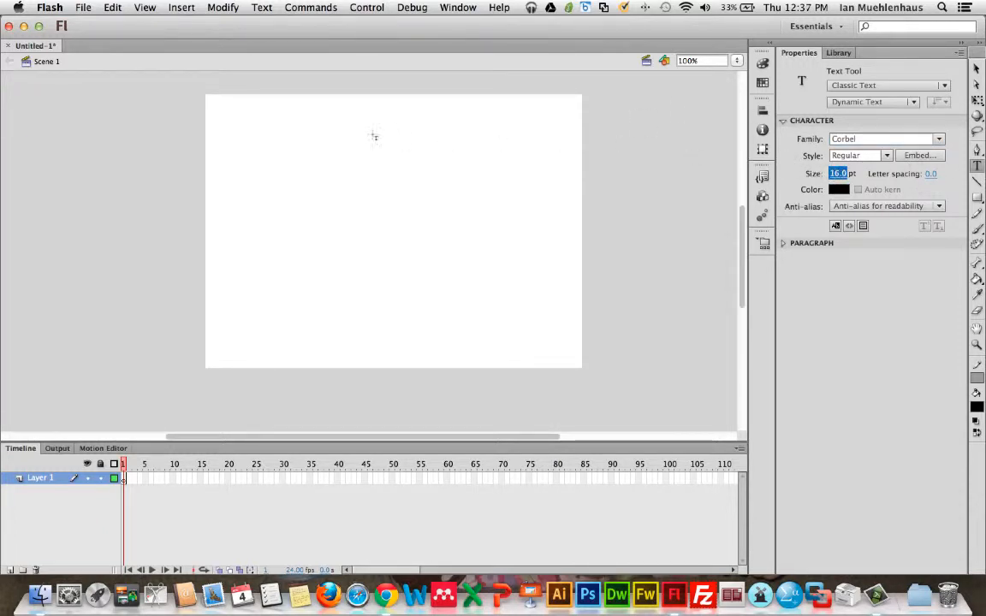
Step: Create a text box near the stage's top-left corner reading "Our First Test" and "Map" on two lines
{"action": "left_click", "coordinate": [238, 125]}
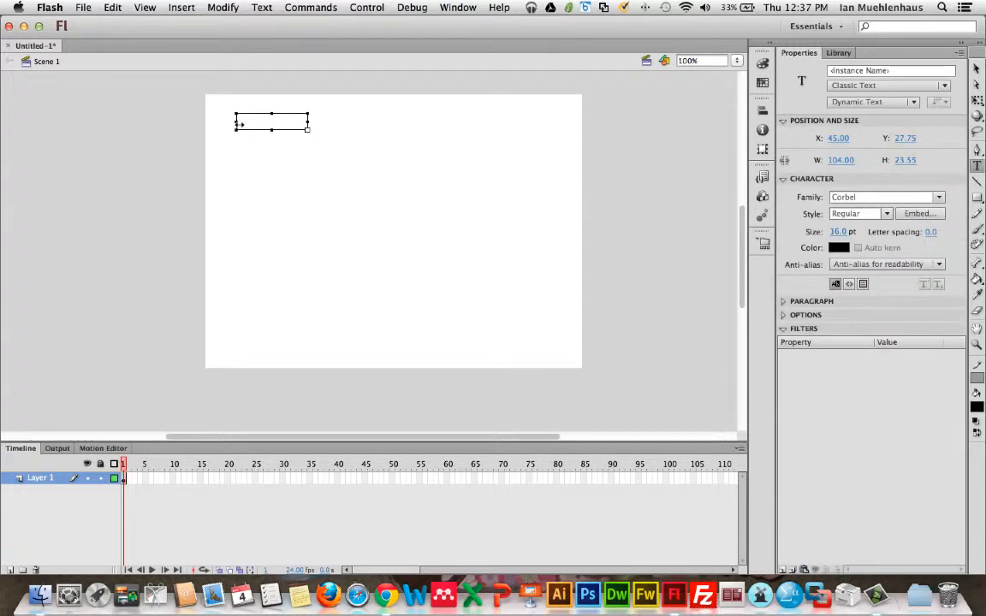
{"action": "type", "text": "Our First Test"}
{"action": "key", "text": "Return"}
{"action": "type", "text": "Map"}
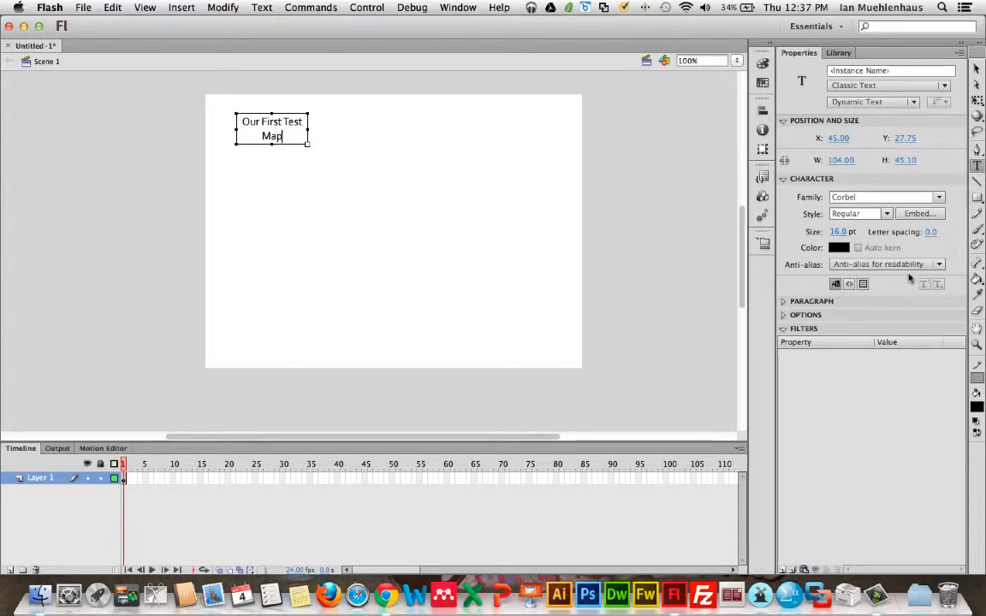
Step: Set the text paragraph format to left-aligned
{"action": "left_click", "coordinate": [802, 302]}
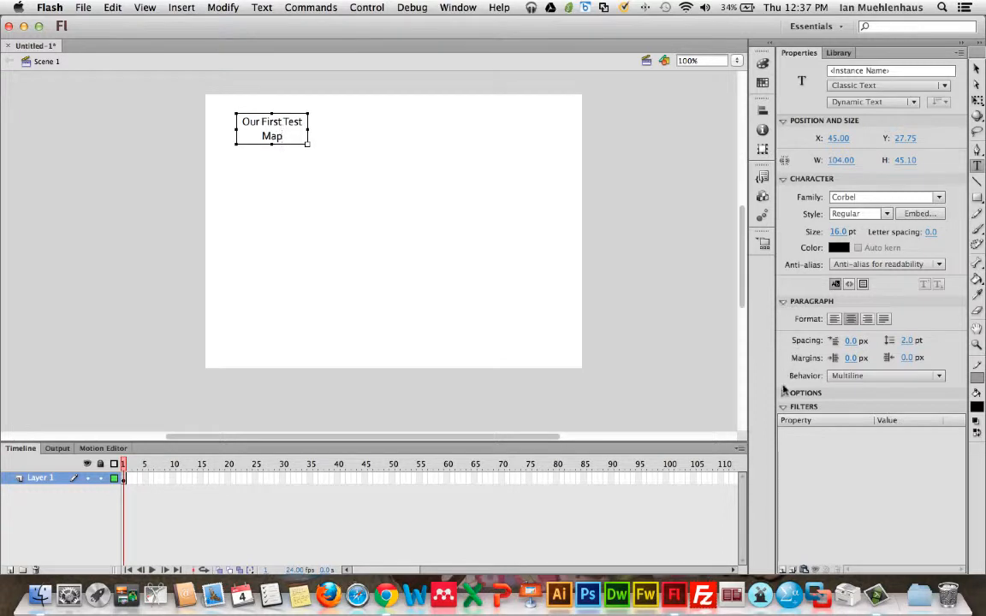
{"action": "left_click", "coordinate": [834, 319]}
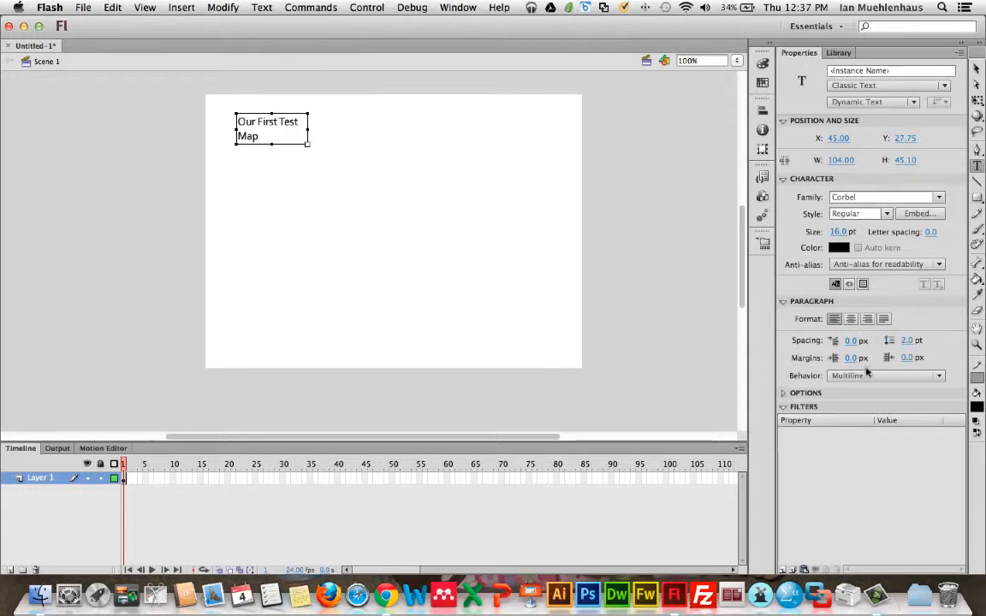
{"action": "left_click", "coordinate": [799, 393]}
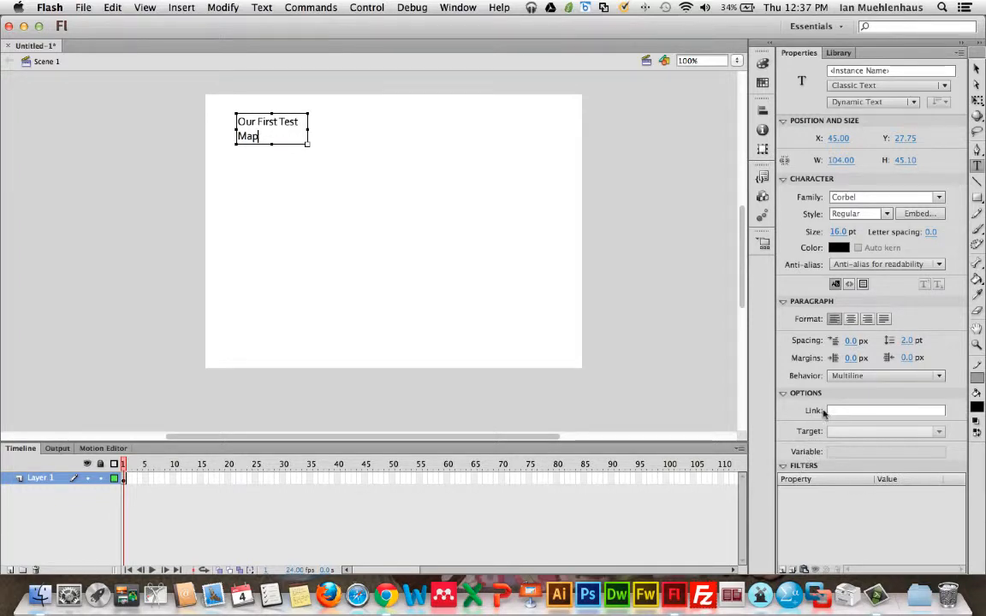
{"action": "left_click", "coordinate": [783, 394]}
{"action": "left_click", "coordinate": [782, 301]}
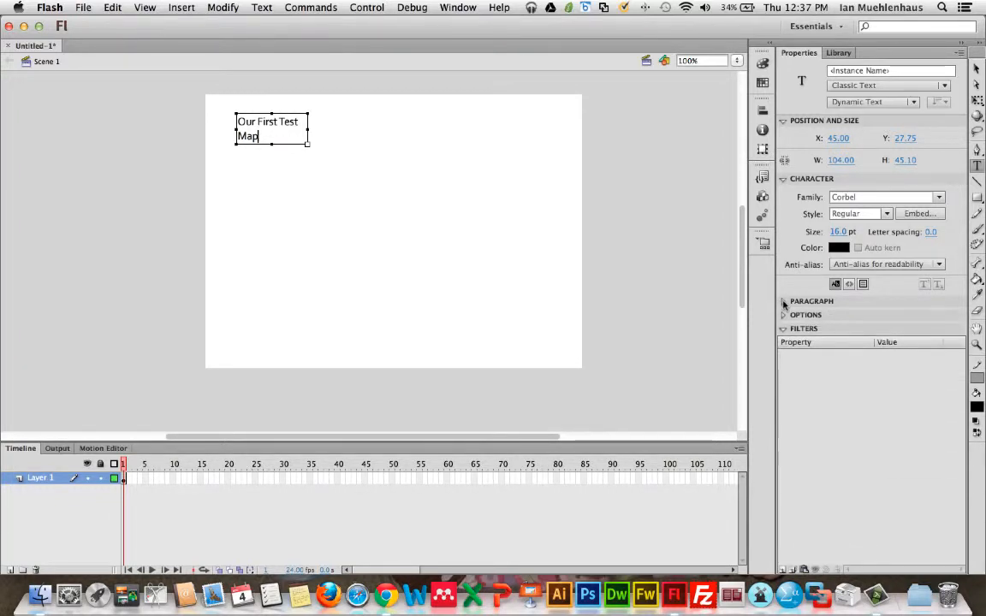
Step: Resize the text box so the title fits on a single line
{"action": "left_click", "coordinate": [838, 248]}
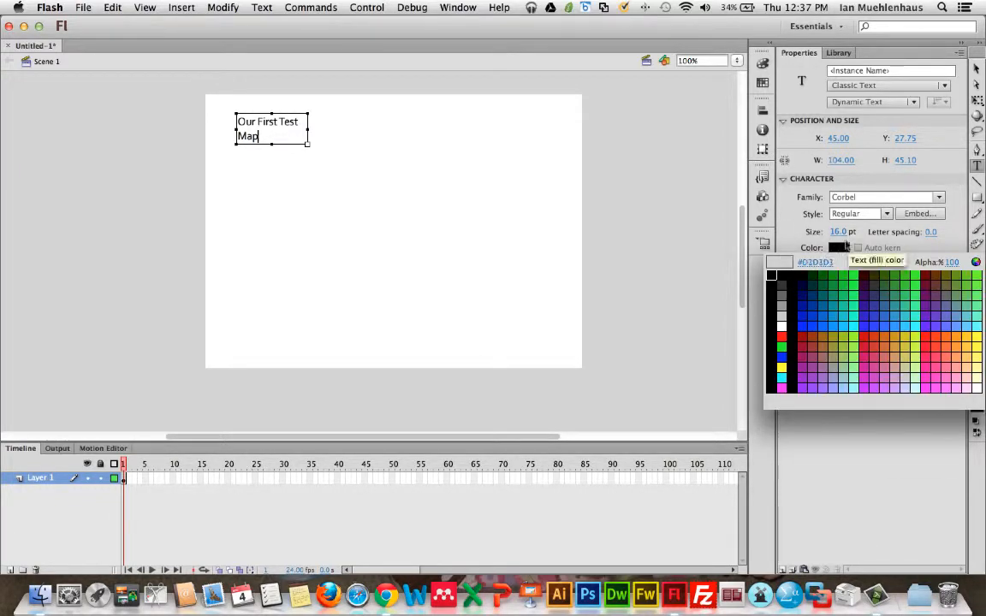
{"action": "left_click", "coordinate": [838, 249]}
{"action": "left_click_drag", "start_coordinate": [308, 128], "coordinate": [278, 132]}
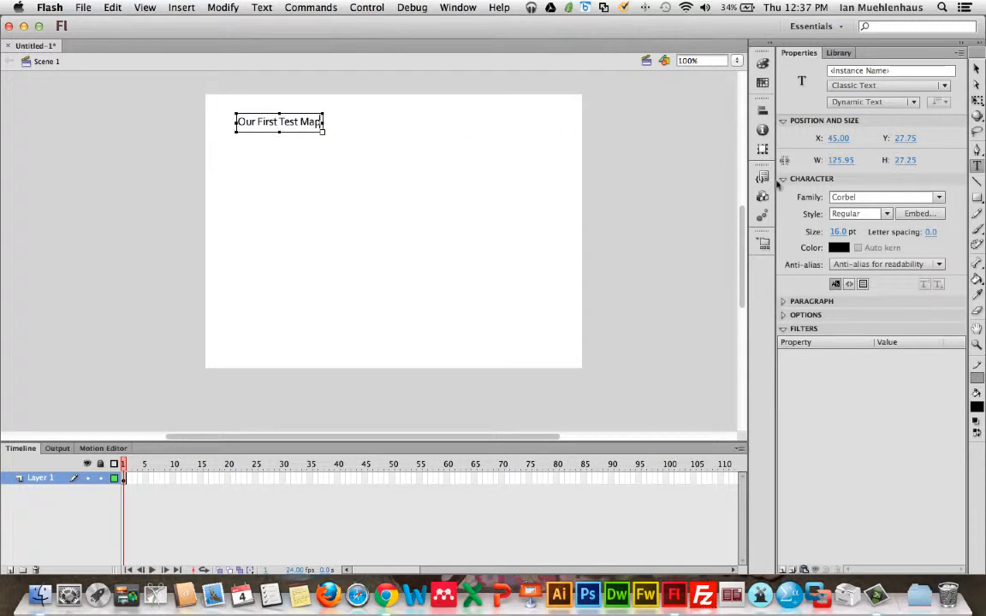
Step: Set the text style to Bold and the text color to #0066CC
{"action": "left_click", "coordinate": [877, 212]}
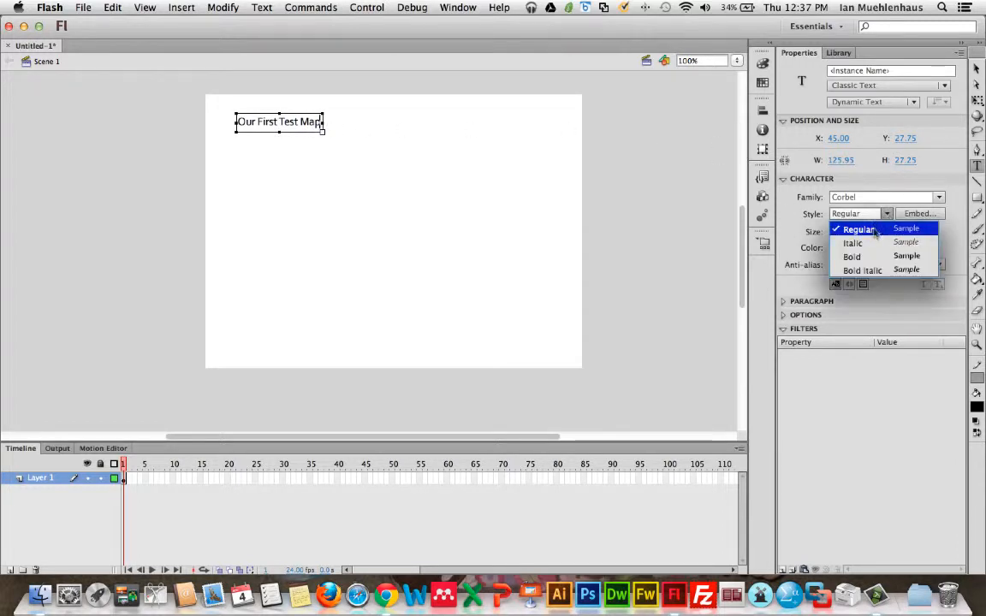
{"action": "left_click", "coordinate": [871, 256]}
{"action": "left_click", "coordinate": [838, 247]}
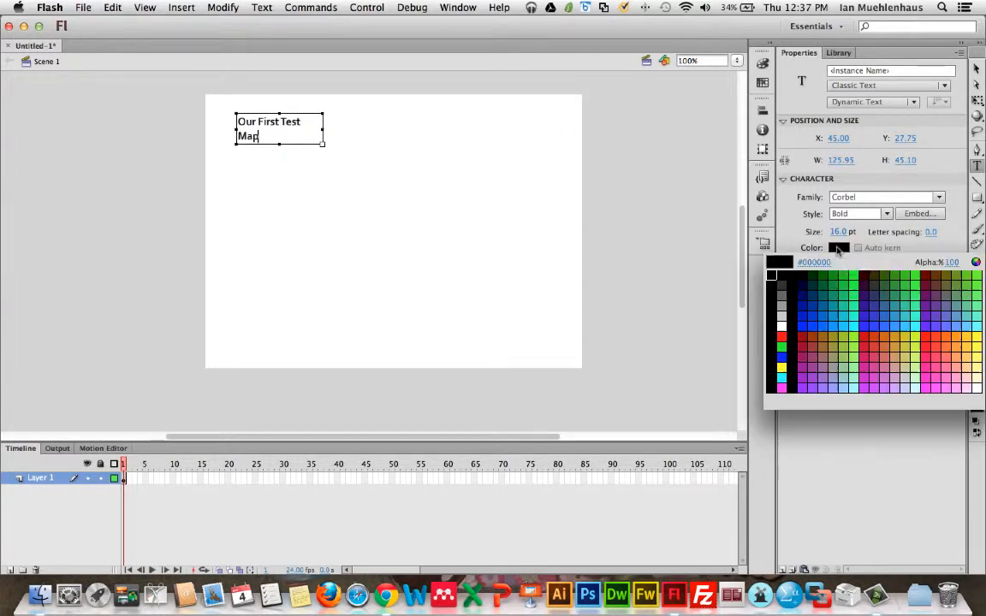
{"action": "left_click", "coordinate": [823, 311]}
Step: Widen the text box so the bold title stays on one line
{"action": "left_click_drag", "start_coordinate": [323, 128], "coordinate": [341, 127]}
{"action": "left_click_drag", "start_coordinate": [289, 145], "coordinate": [288, 130]}
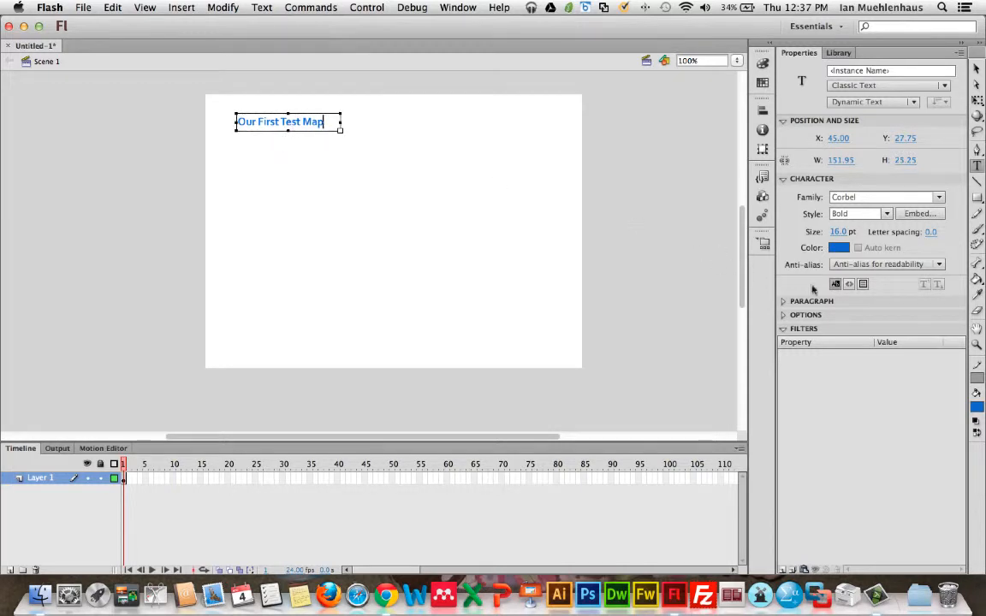
{"action": "left_click", "coordinate": [784, 180]}
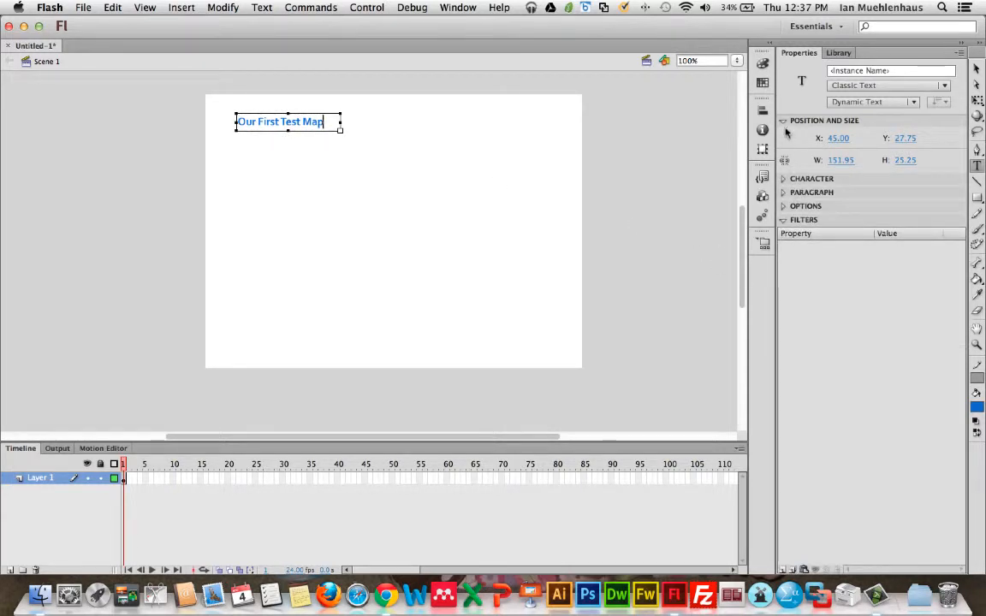
{"action": "left_click", "coordinate": [784, 122]}
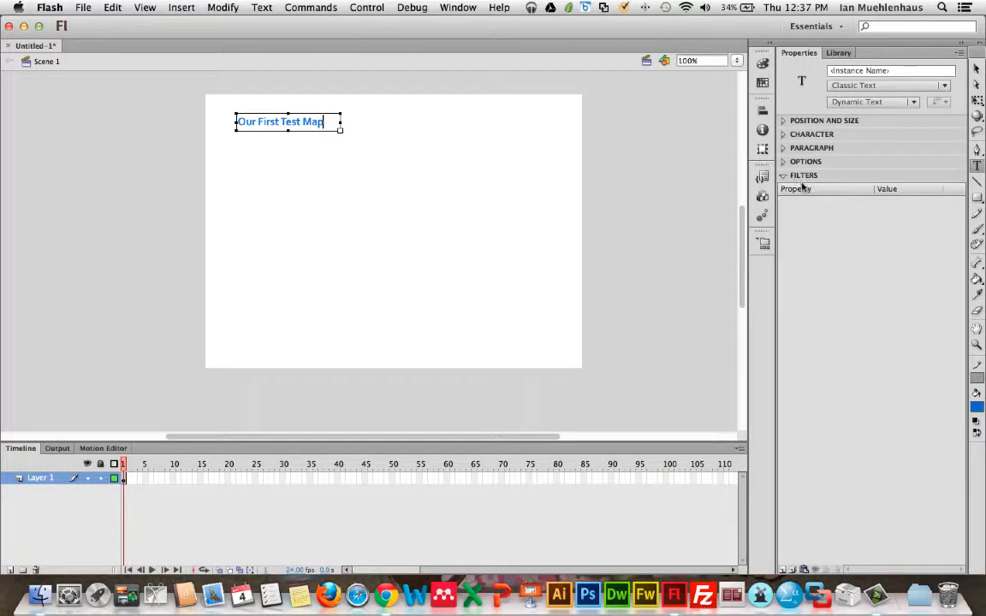
Step: Add a Drop Shadow filter to the title text and set its shadow color to black
{"action": "left_click", "coordinate": [782, 570]}
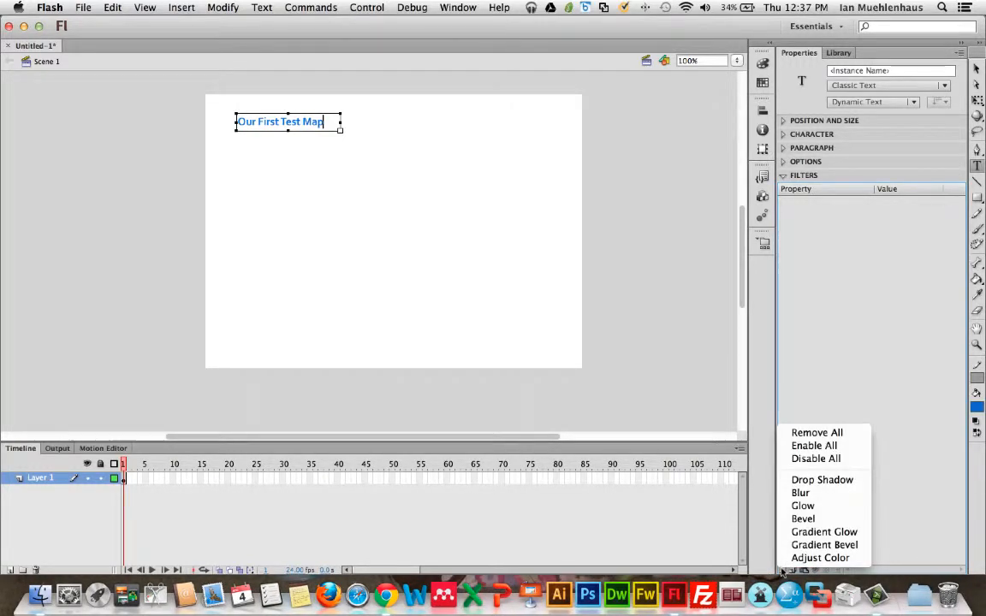
{"action": "left_click", "coordinate": [808, 481]}
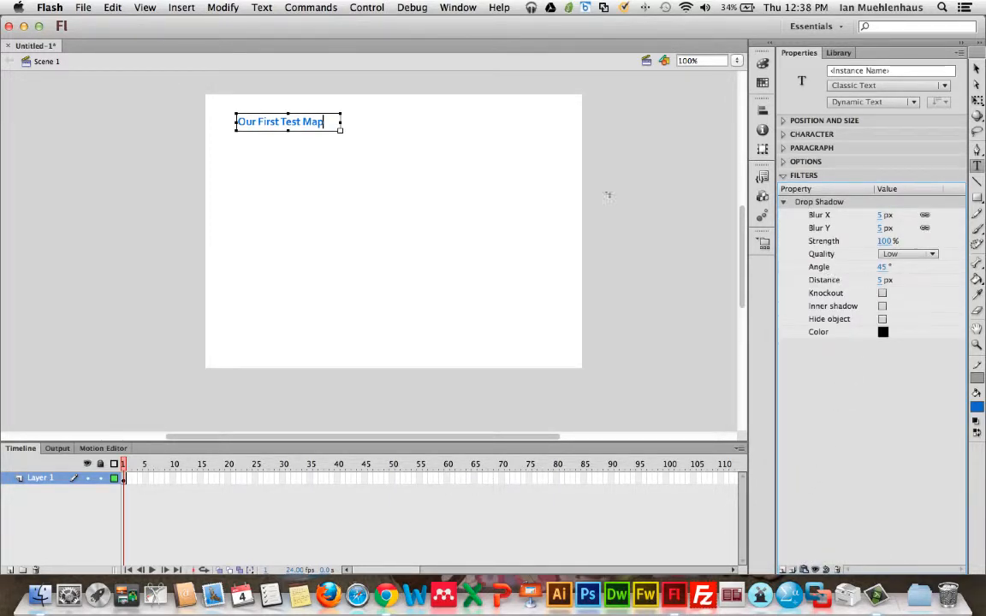
{"action": "left_click_drag", "start_coordinate": [323, 122], "coordinate": [240, 122]}
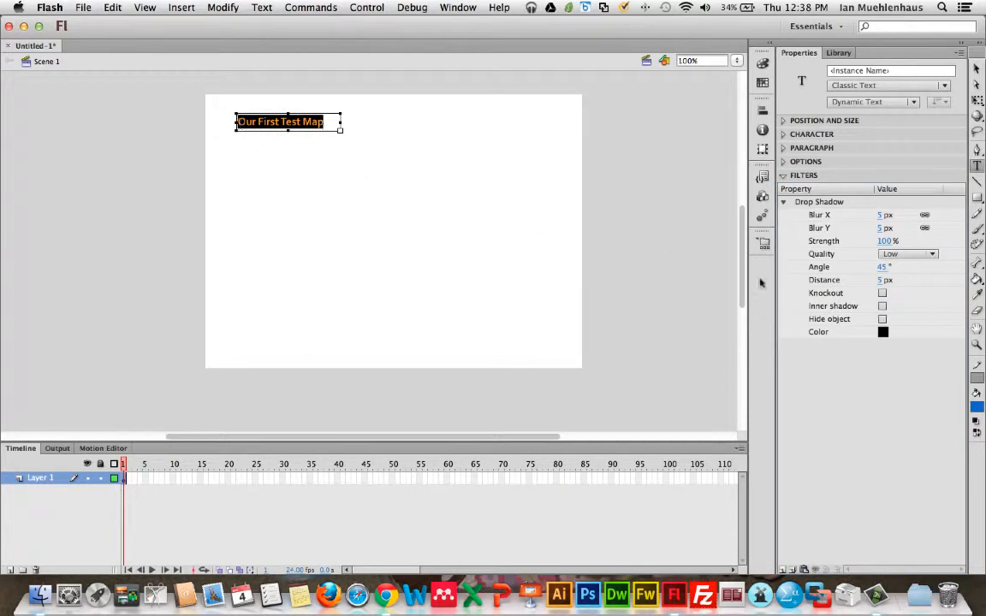
{"action": "left_click", "coordinate": [882, 332]}
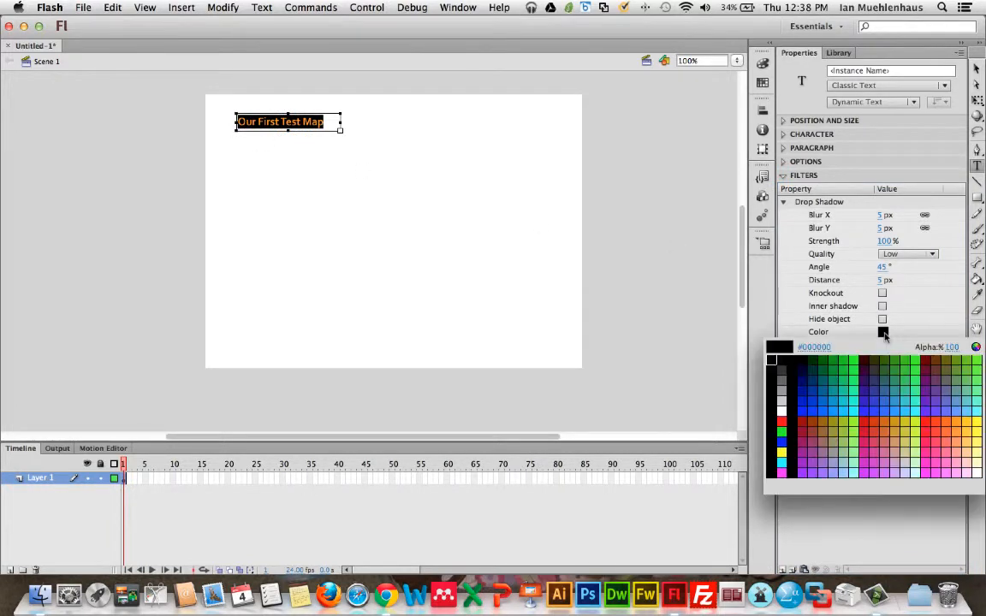
{"action": "left_click", "coordinate": [783, 360]}
Step: Set the drop shadow quality to High
{"action": "left_click", "coordinate": [910, 255]}
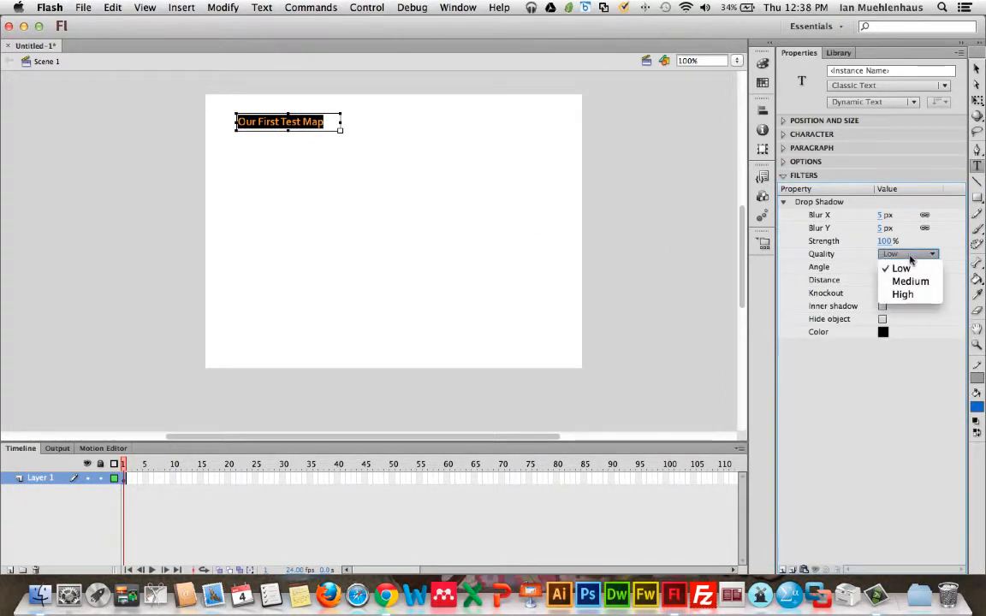
{"action": "left_click", "coordinate": [843, 293]}
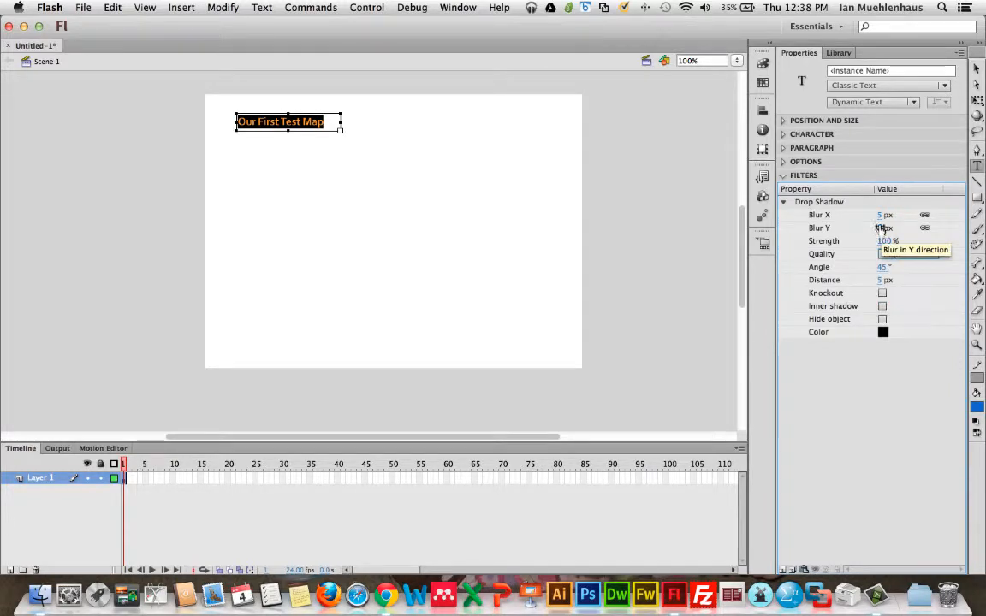
{"action": "left_click", "coordinate": [782, 203]}
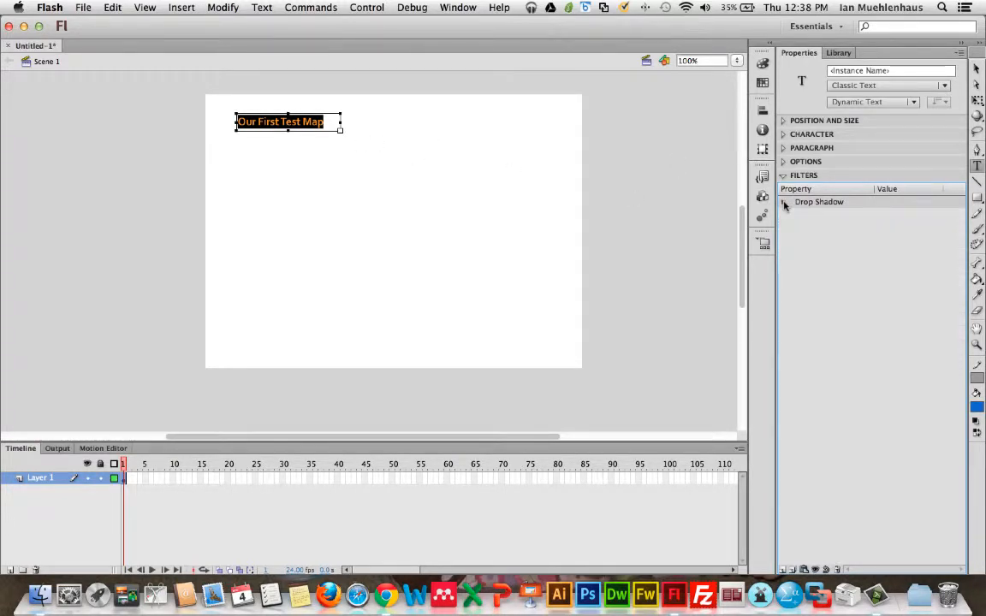
{"action": "left_click", "coordinate": [783, 203]}
{"action": "left_click", "coordinate": [783, 203]}
Step: Select the title text box and set the drop shadow's Blur X and Blur Y to 3 px
{"action": "left_click", "coordinate": [976, 68]}
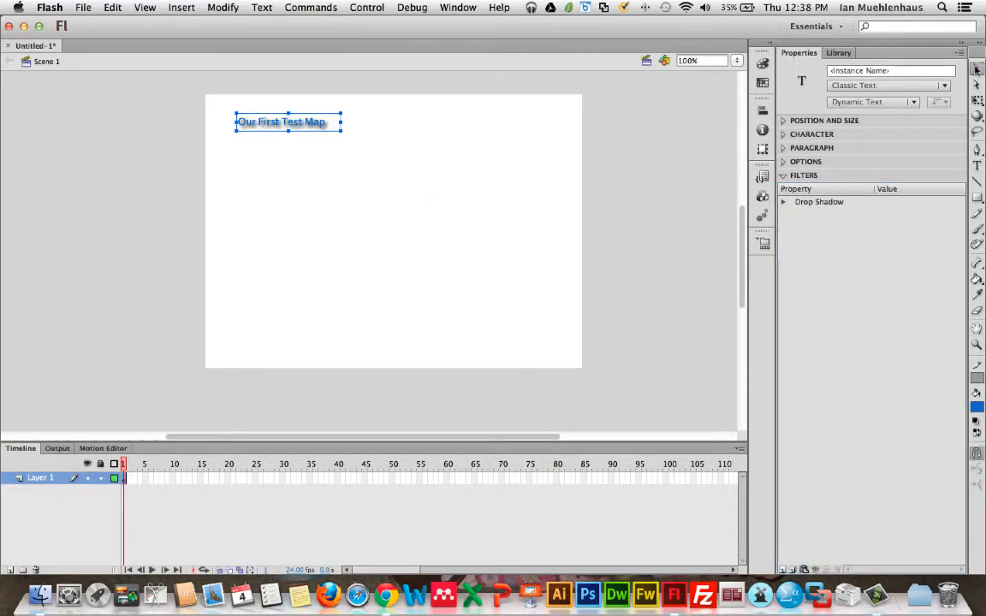
{"action": "left_click", "coordinate": [317, 150]}
{"action": "left_click_drag", "start_coordinate": [207, 89], "coordinate": [406, 164]}
{"action": "key", "text": "v"}
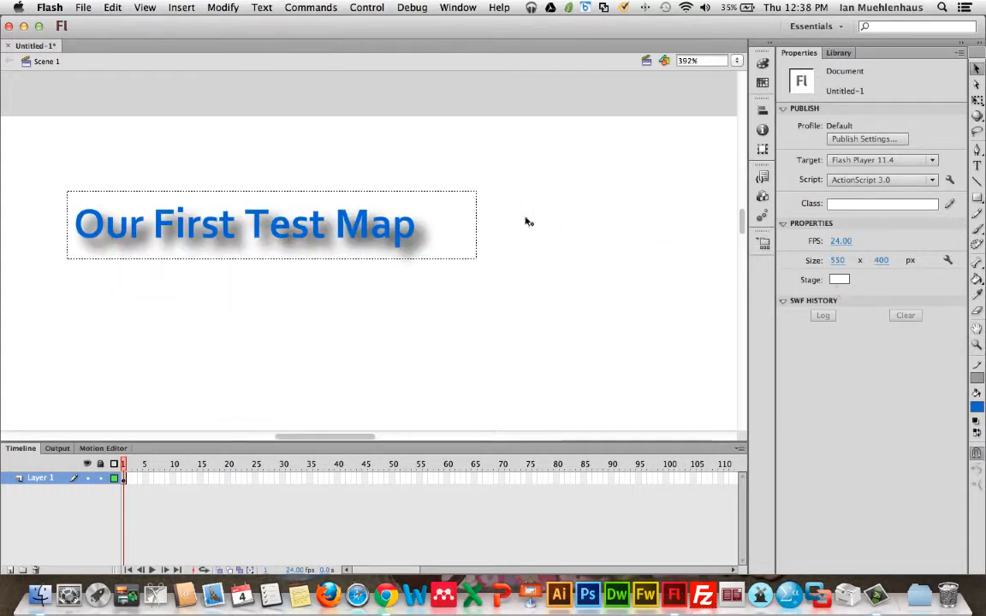
{"action": "left_click", "coordinate": [385, 233]}
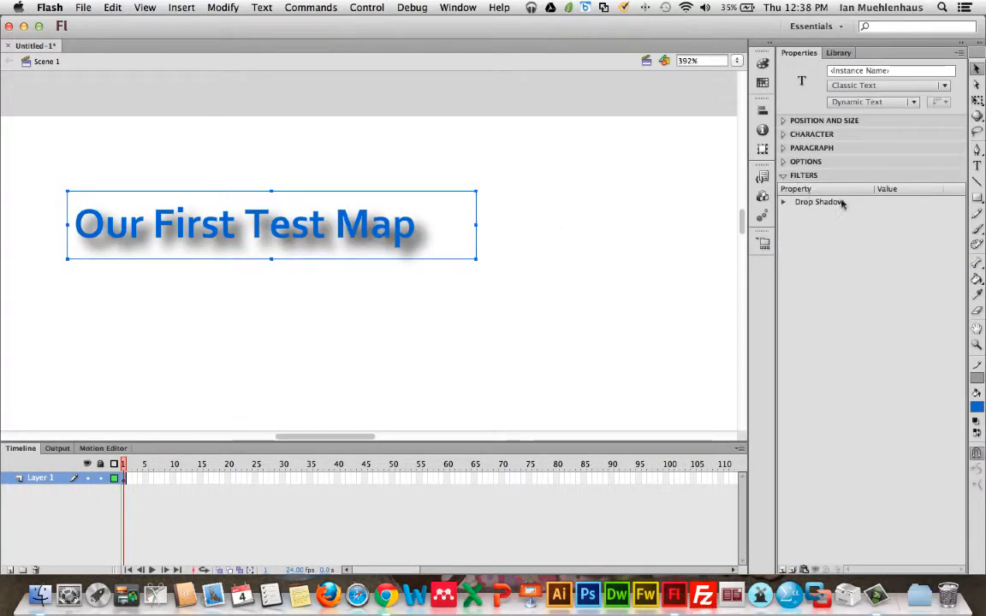
{"action": "left_click", "coordinate": [782, 202]}
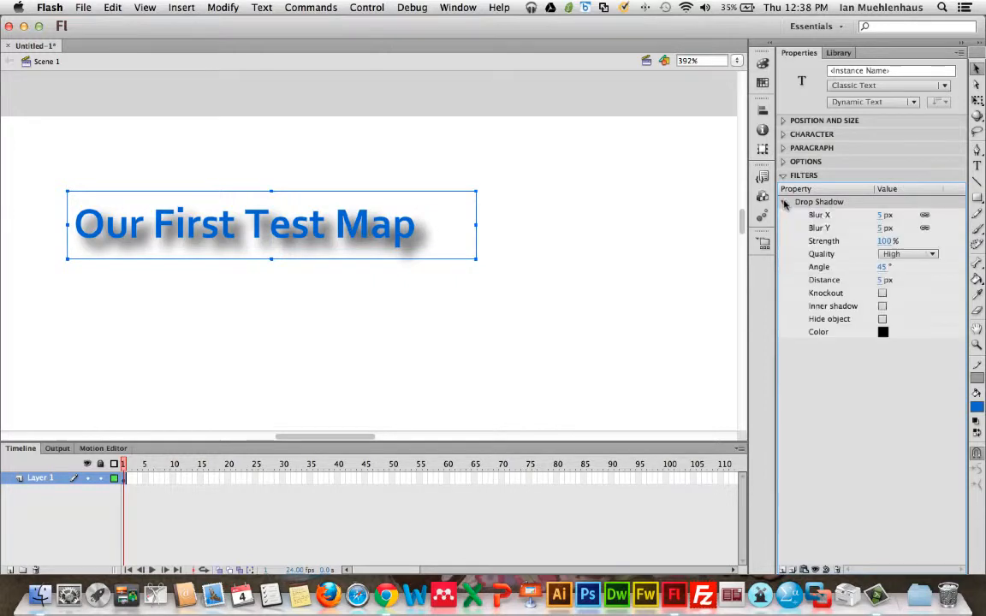
{"action": "left_click", "coordinate": [879, 227]}
{"action": "type", "text": "2"}
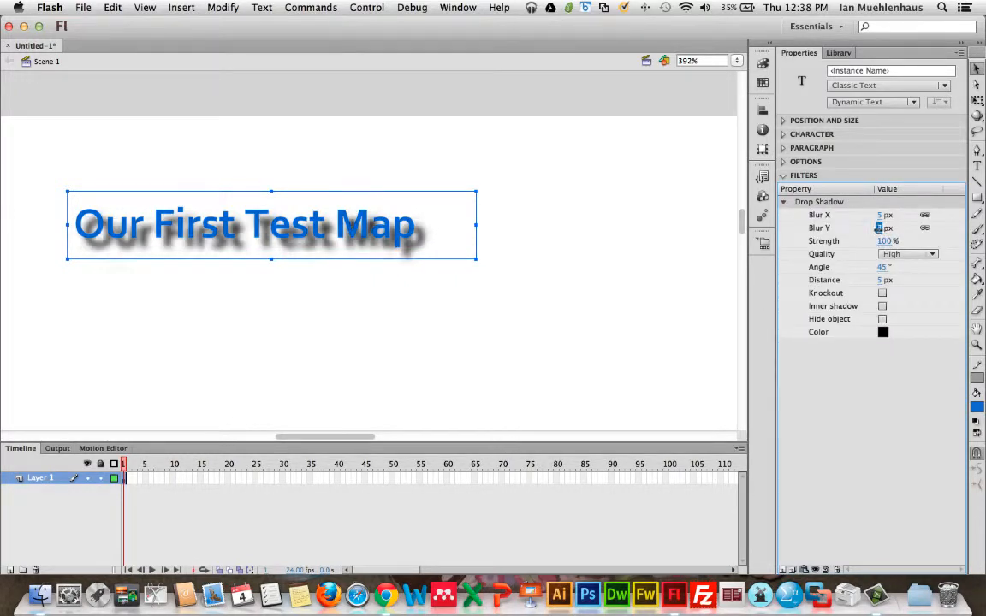
{"action": "type", "text": "8"}
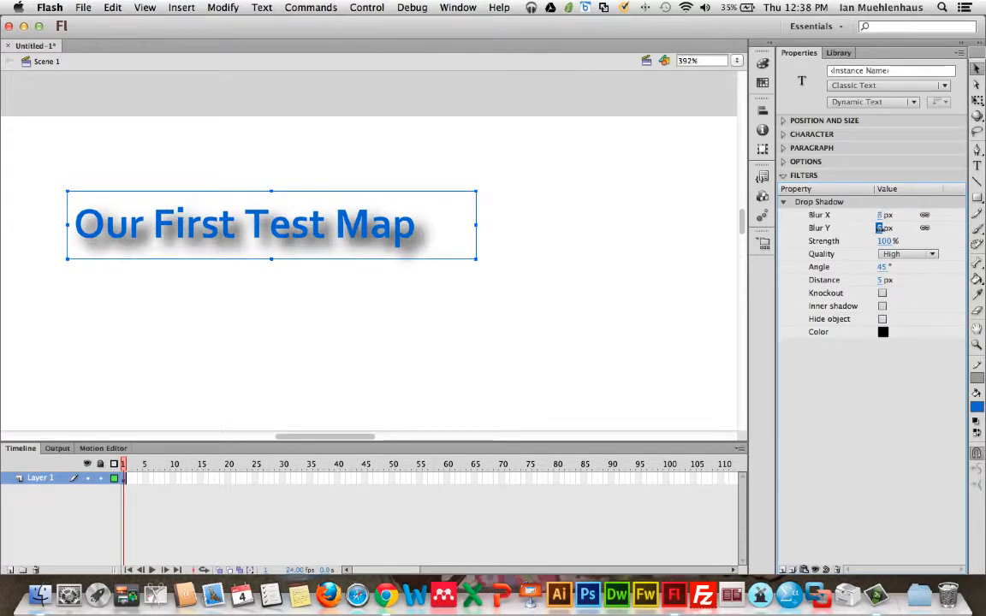
{"action": "key", "text": "Down"}
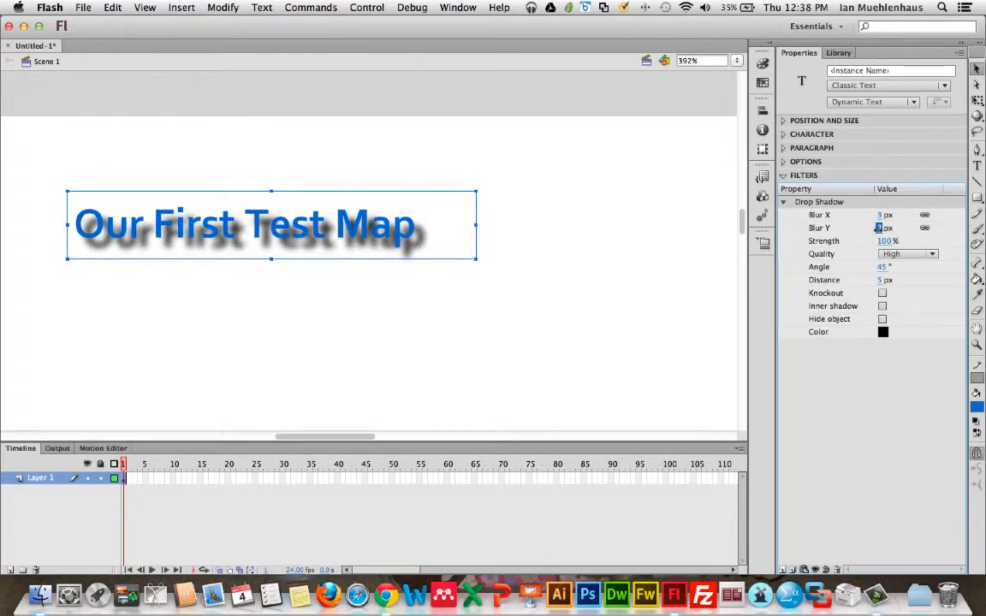
Step: Set the drop shadow's distance to 1 px
{"action": "left_click", "coordinate": [881, 281]}
{"action": "key", "text": "Down"}
{"action": "key", "text": "Down"}
{"action": "key", "text": "Down"}
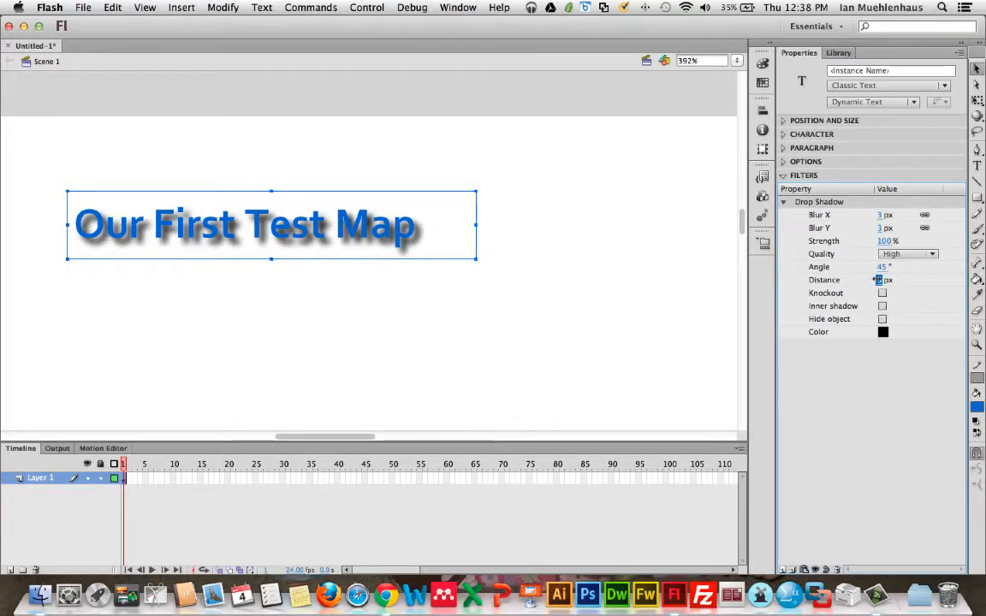
{"action": "key", "text": "Down"}
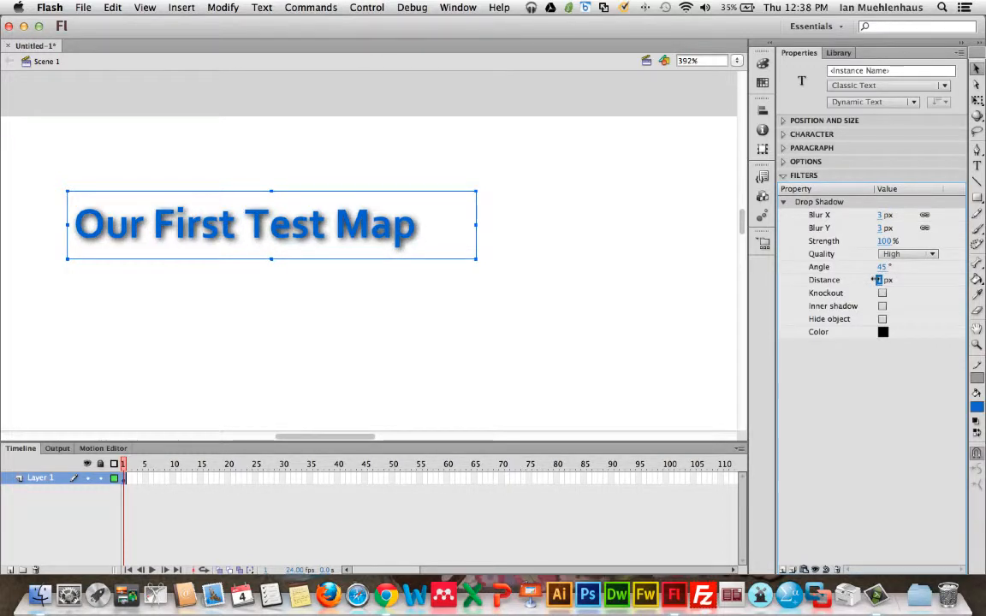
{"action": "left_click", "coordinate": [579, 255]}
Step: Select the title text box and set its font size to 22 pt
{"action": "left_click", "coordinate": [459, 214]}
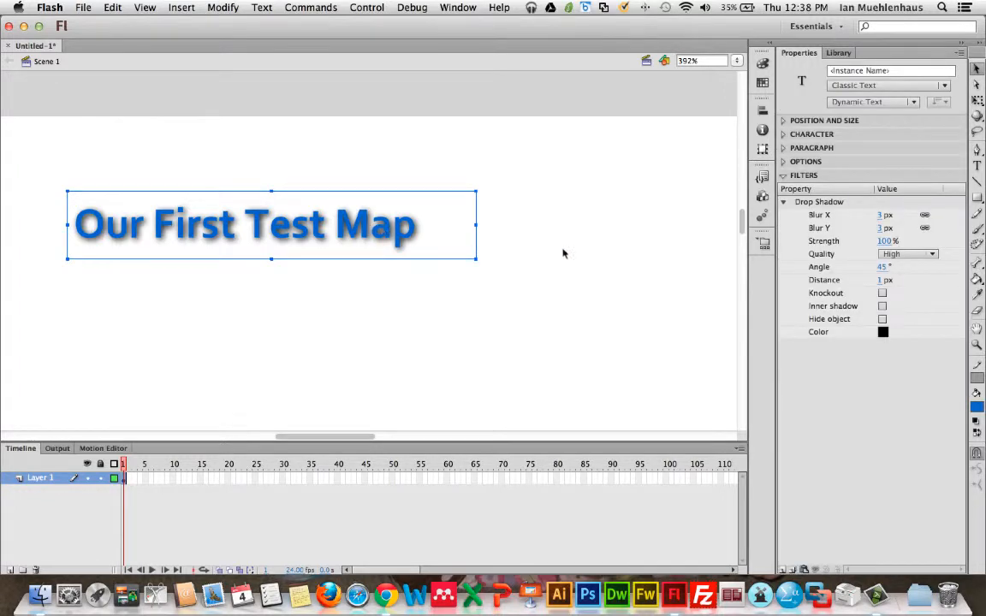
{"action": "left_click", "coordinate": [794, 135]}
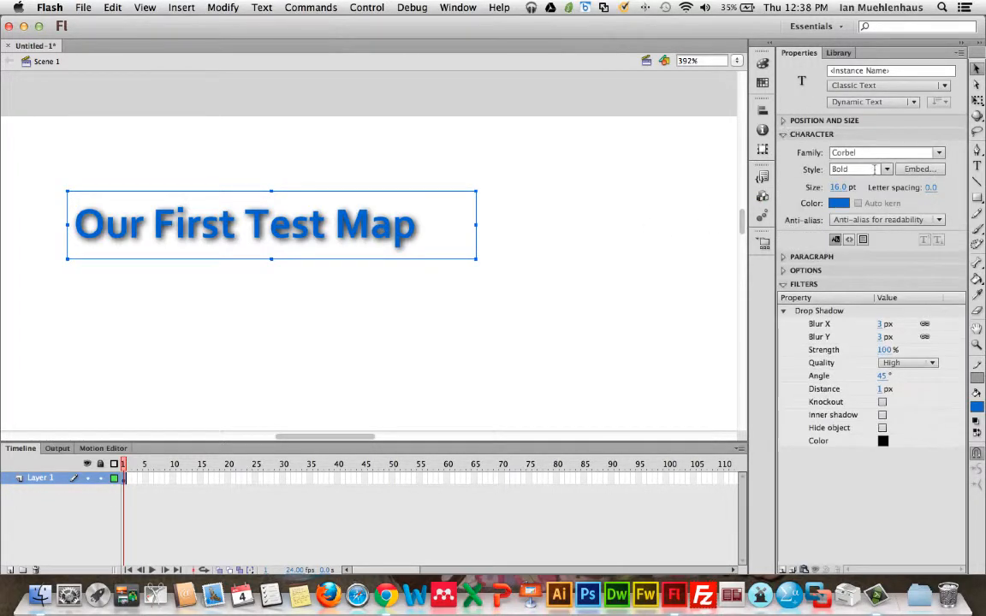
{"action": "left_click_drag", "start_coordinate": [841, 189], "coordinate": [850, 189]}
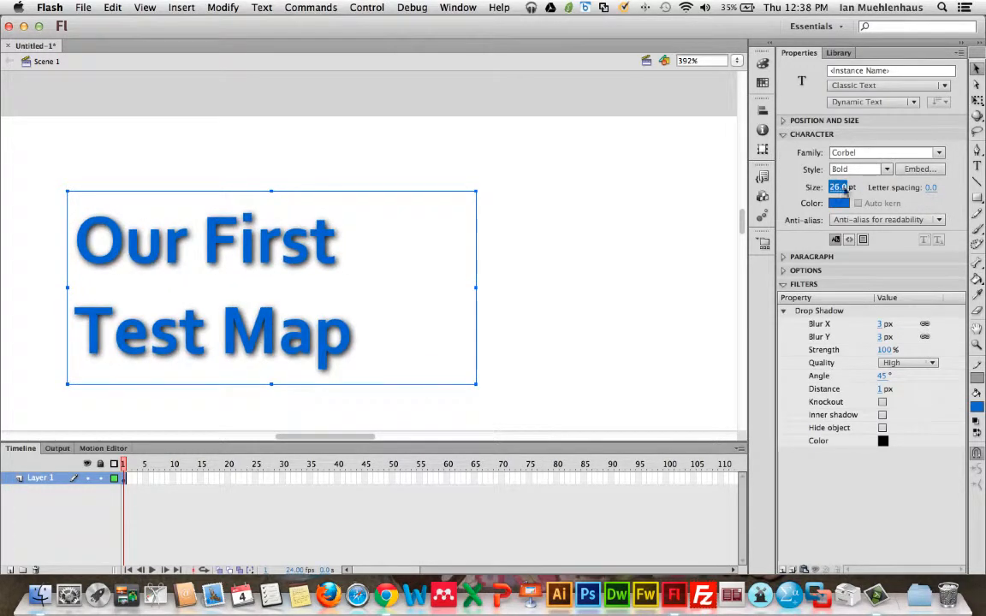
{"action": "type", "text": "2"}
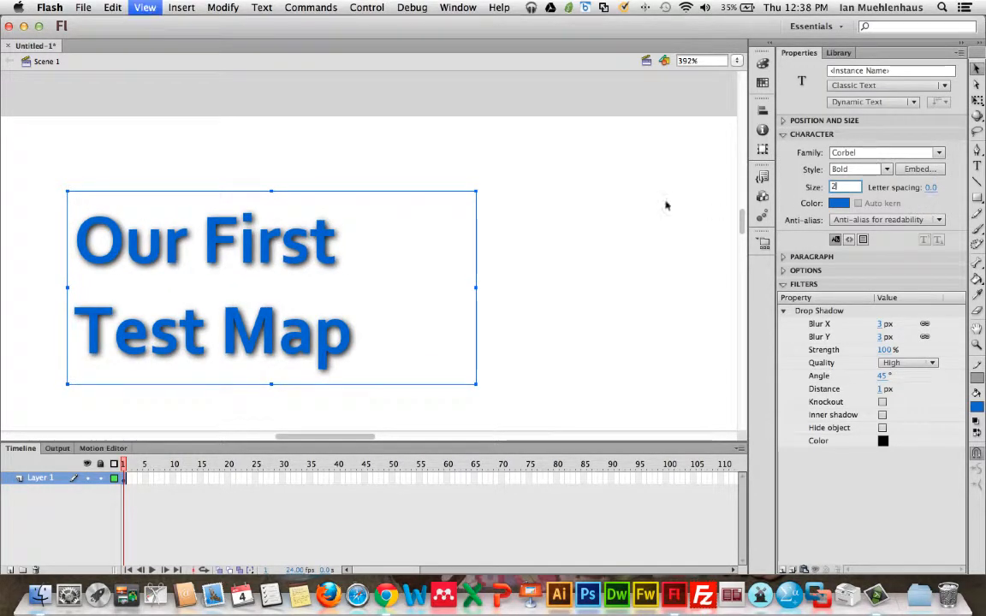
{"action": "type", "text": "2"}
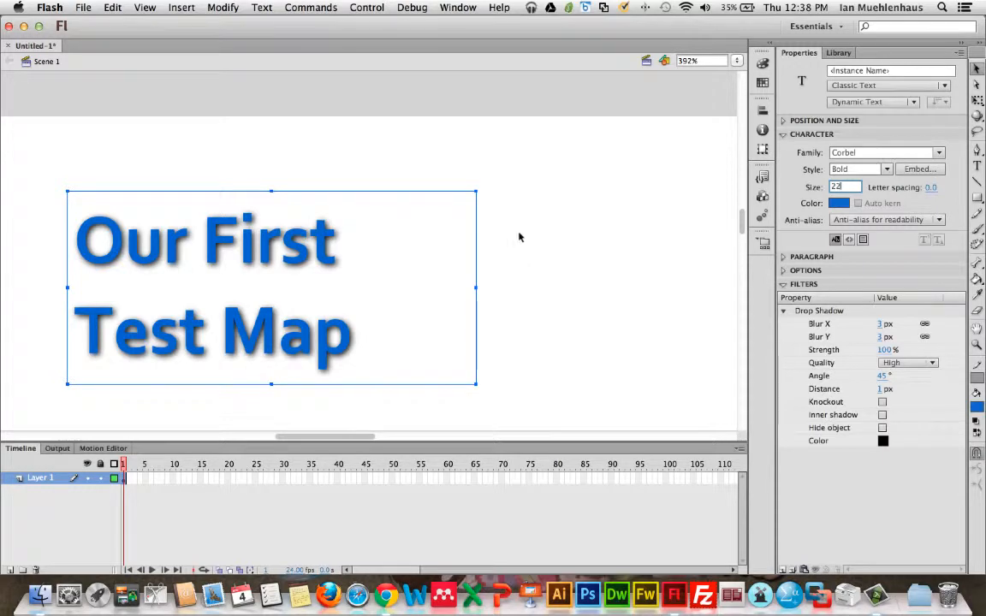
Step: Widen the title text box to fit one line and move it to the stage's top-left corner
{"action": "key", "text": "super+2"}
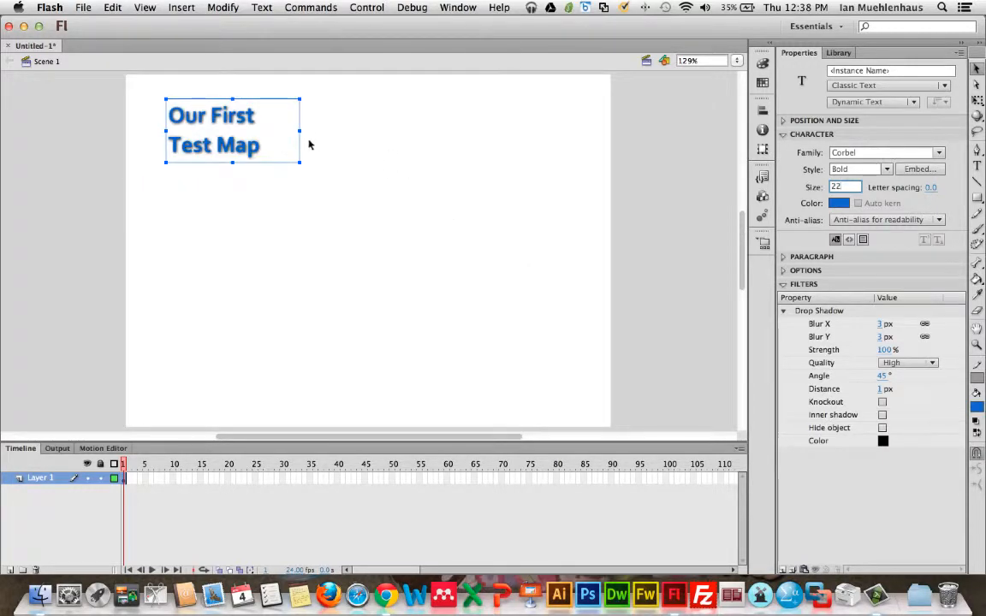
{"action": "left_click_drag", "start_coordinate": [299, 130], "coordinate": [334, 132]}
{"action": "left_click_drag", "start_coordinate": [249, 162], "coordinate": [213, 98]}
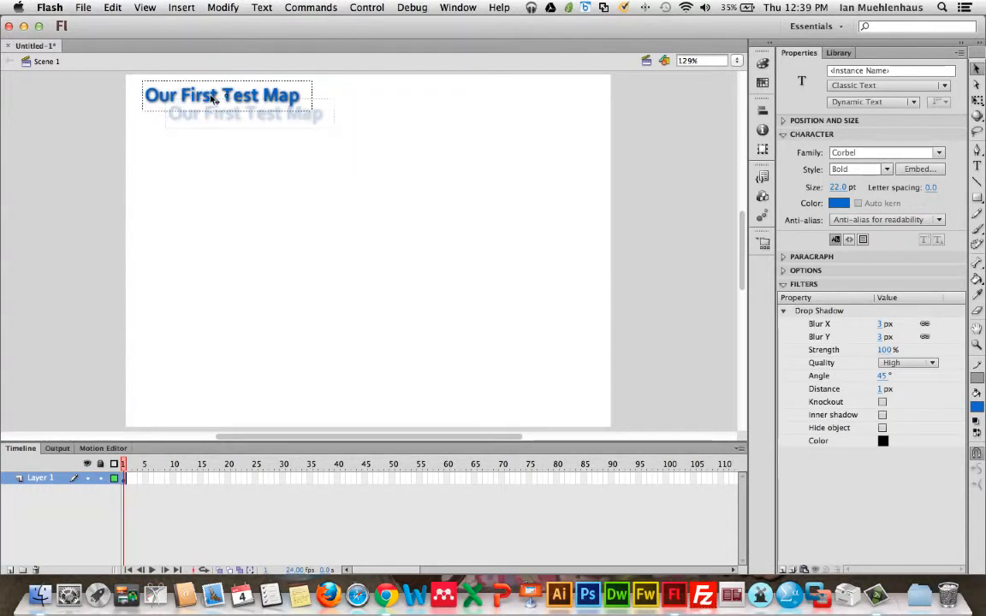
Step: Draw a wavy curved path across the stage with the Pen tool
{"action": "left_click", "coordinate": [976, 150]}
{"action": "left_click_drag", "start_coordinate": [224, 192], "coordinate": [298, 256]}
{"action": "left_click_drag", "start_coordinate": [358, 203], "coordinate": [369, 200]}
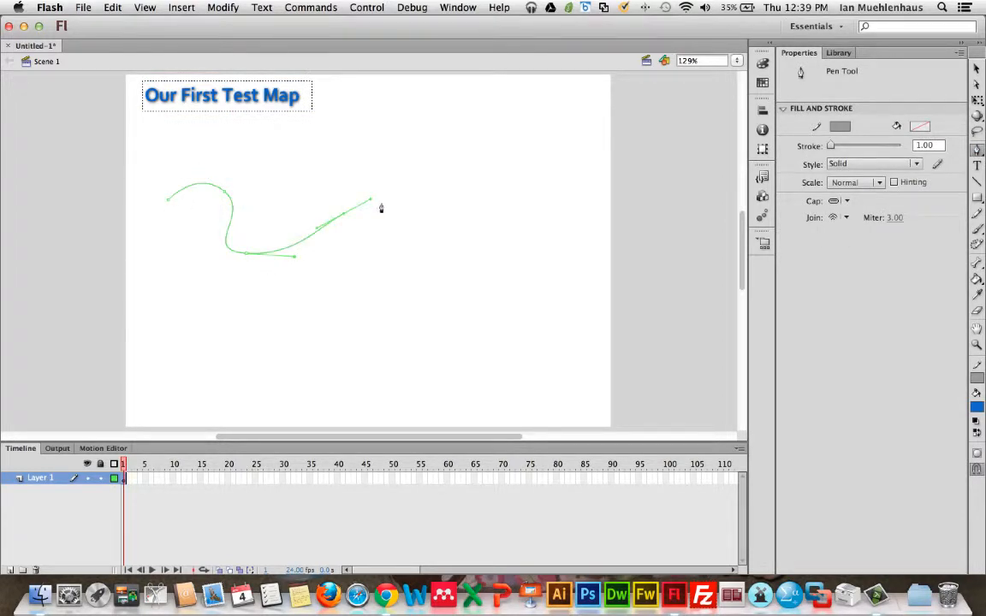
Step: Set the stroke color to black and finish the Pen path by switching to the Selection tool
{"action": "left_click", "coordinate": [839, 126]}
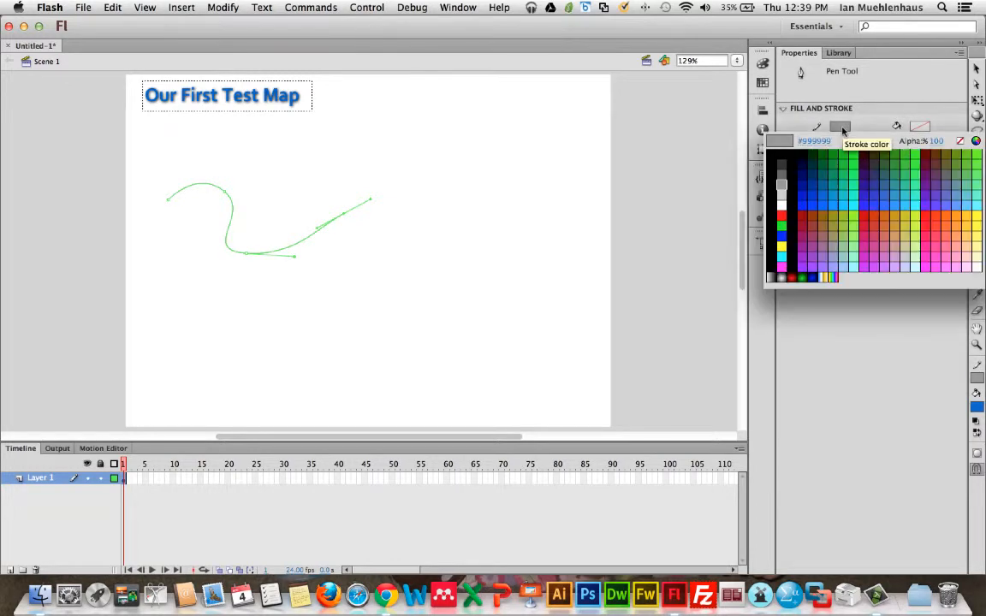
{"action": "left_click", "coordinate": [788, 152]}
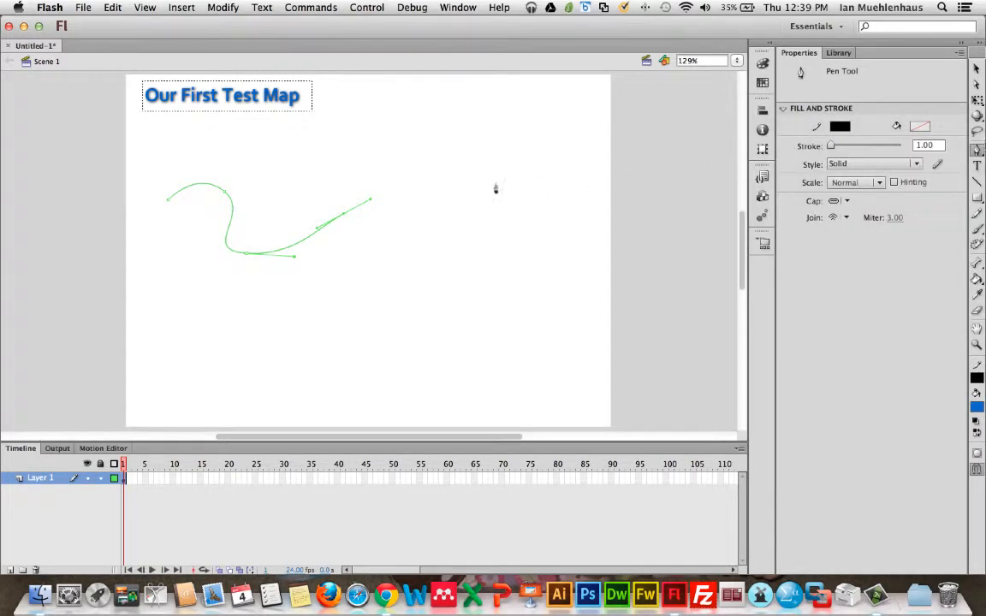
{"action": "left_click_drag", "start_coordinate": [830, 146], "coordinate": [834, 146]}
{"action": "key", "text": "v"}
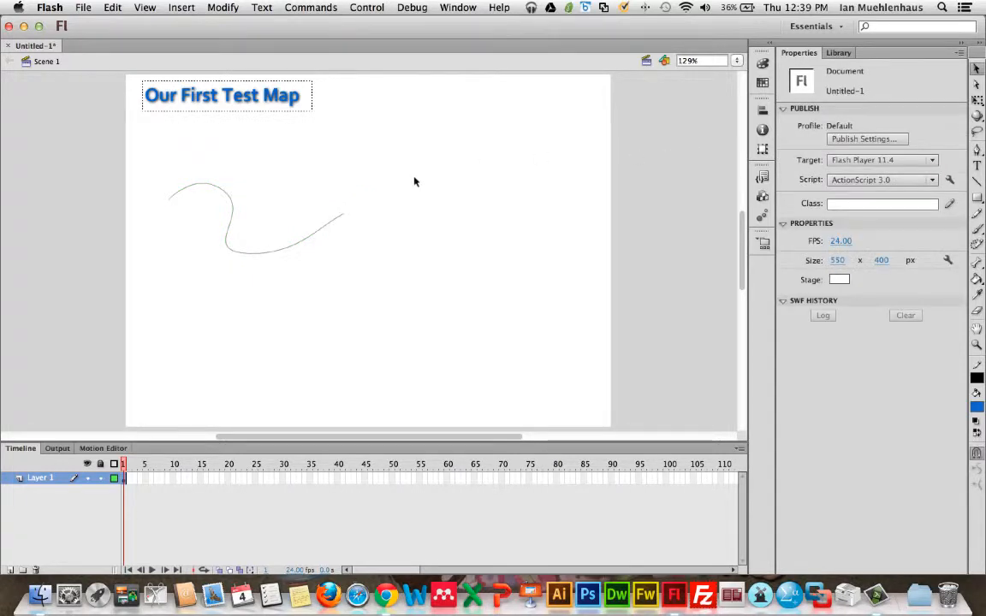
Step: Select the curve and set its stroke height to 12
{"action": "left_click", "coordinate": [283, 247]}
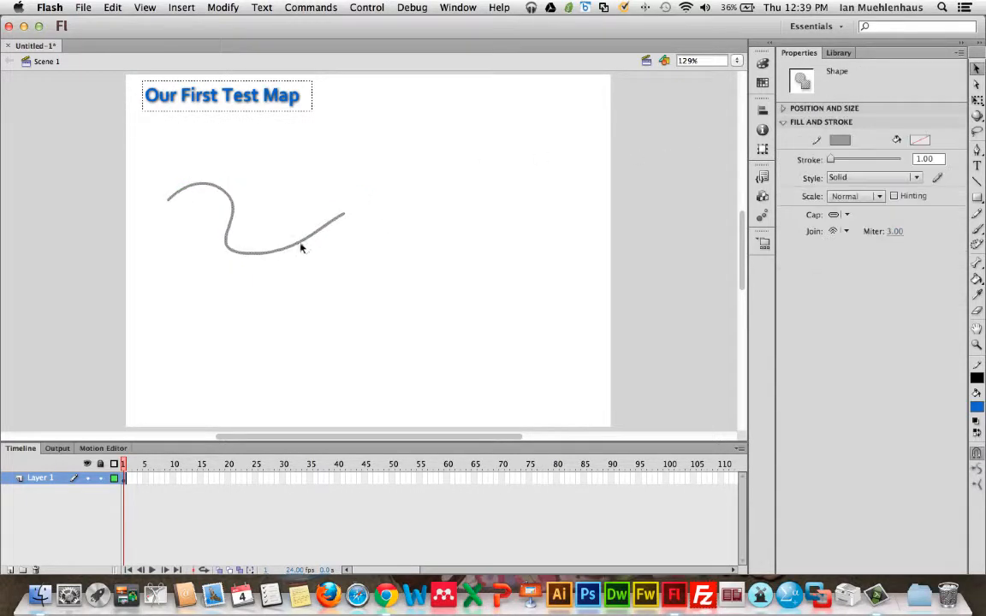
{"action": "left_click", "coordinate": [924, 159]}
{"action": "type", "text": "12"}
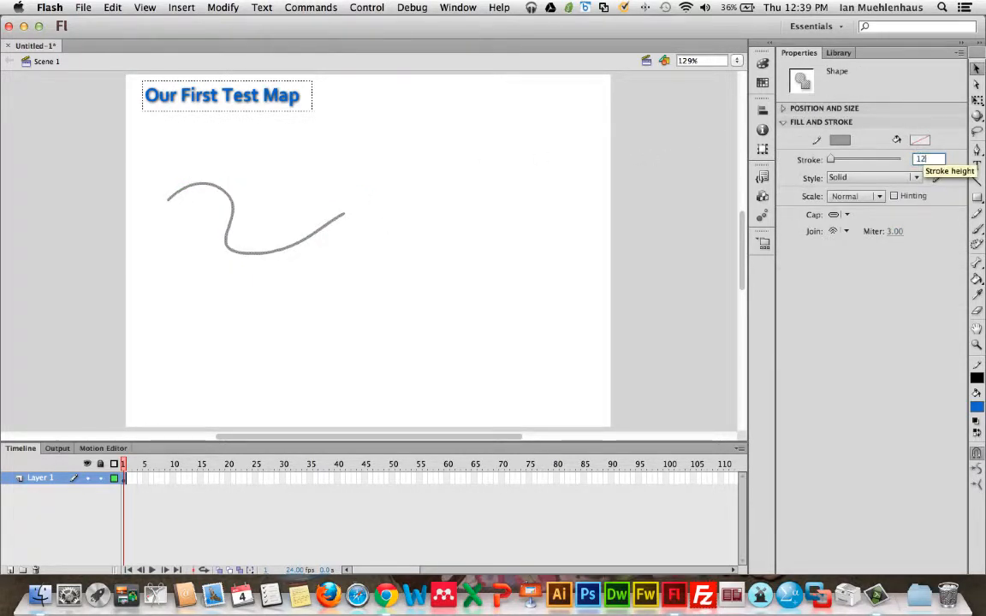
{"action": "key", "text": "Return"}
{"action": "left_click", "coordinate": [394, 227]}
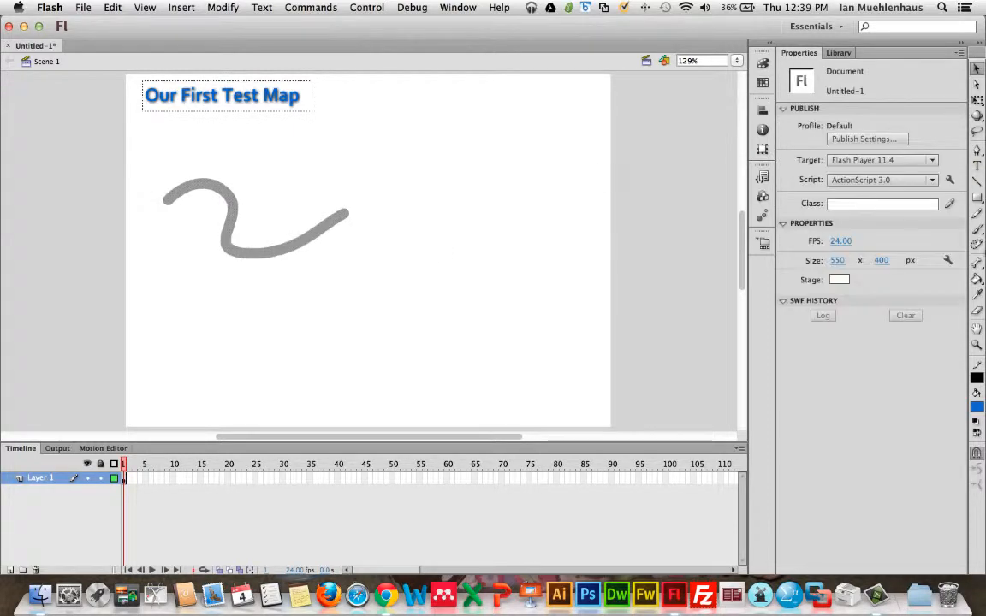
Step: Draw a small square to the right of the curve with the Rectangle tool
{"action": "left_click", "coordinate": [978, 197]}
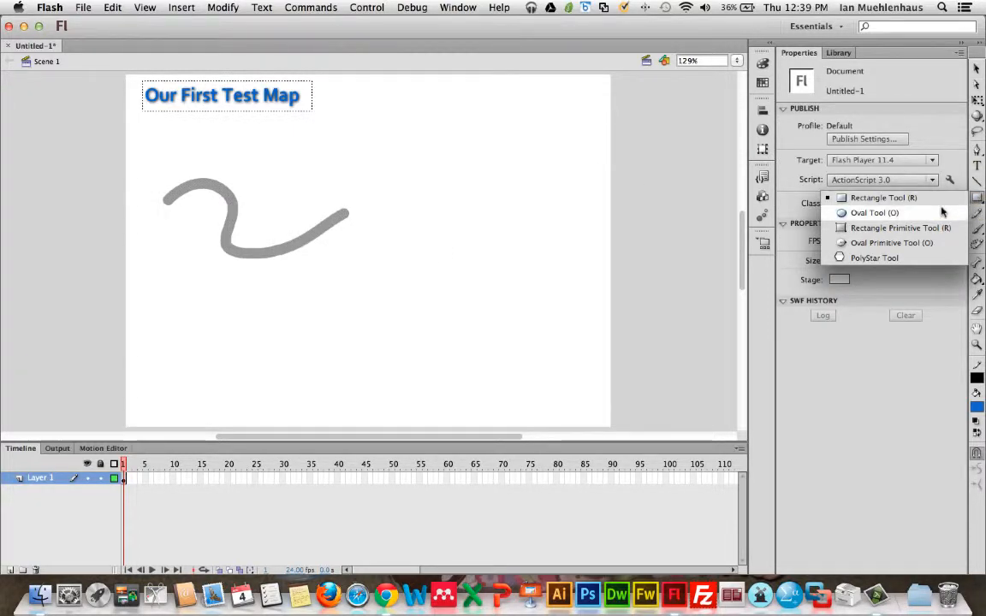
{"action": "left_click", "coordinate": [912, 200]}
{"action": "left_click_drag", "start_coordinate": [423, 185], "coordinate": [473, 139]}
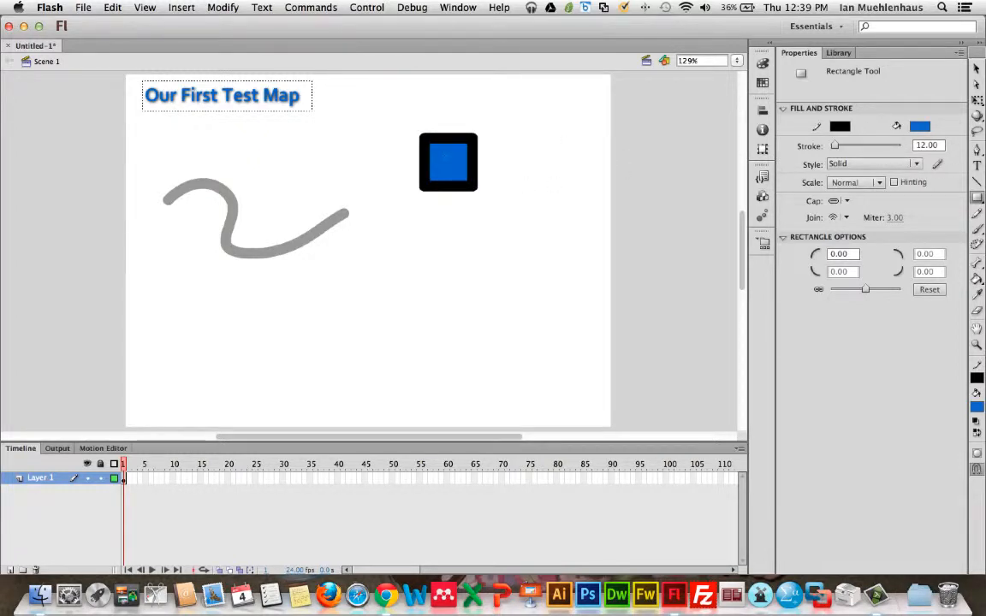
Step: Select the square's fill and one outline side, then undo the stray change
{"action": "key", "text": "v"}
{"action": "left_click", "coordinate": [447, 161]}
{"action": "left_click", "coordinate": [563, 143]}
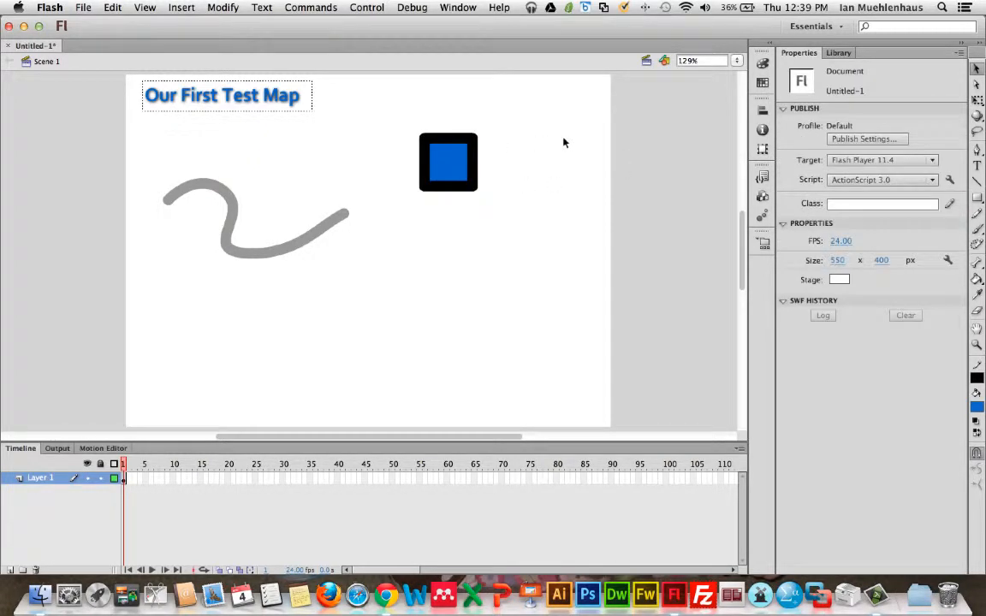
{"action": "left_click", "coordinate": [473, 163]}
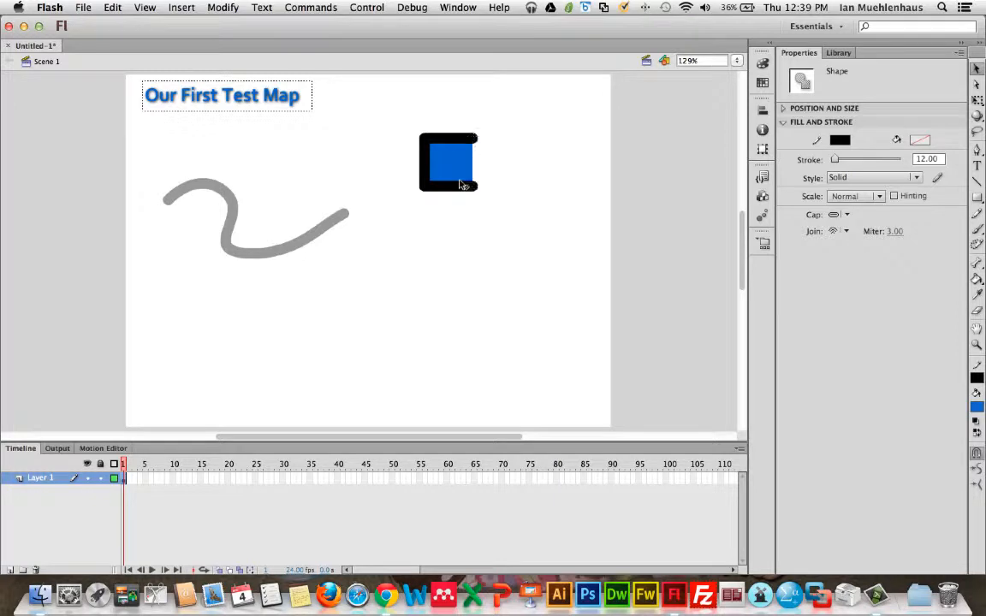
{"action": "left_click", "coordinate": [526, 185]}
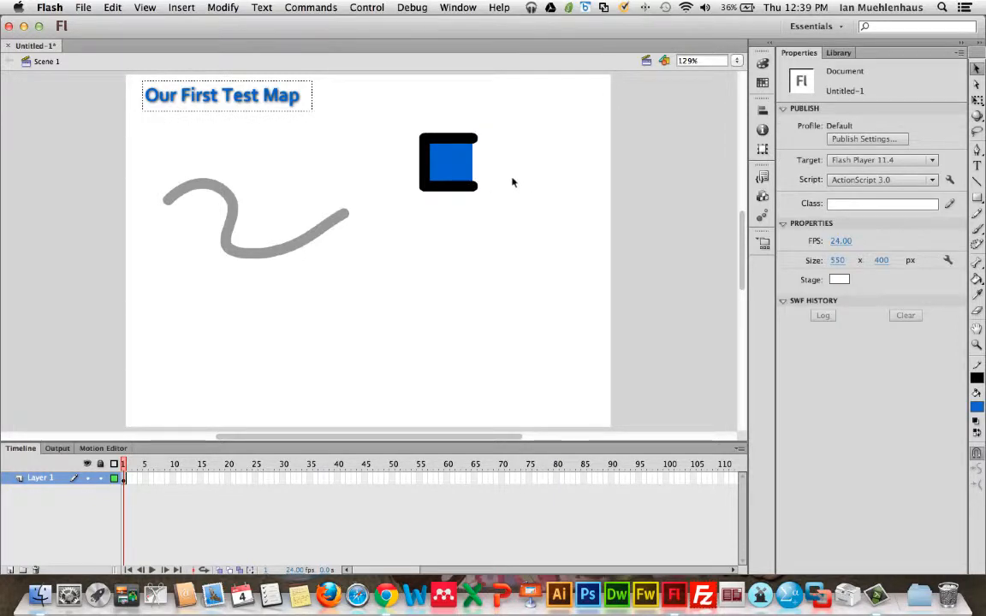
{"action": "key", "text": "super+z"}
Step: Delete the square's whole outline, then undo the deletion
{"action": "left_click", "coordinate": [484, 161]}
{"action": "double_click", "coordinate": [446, 189]}
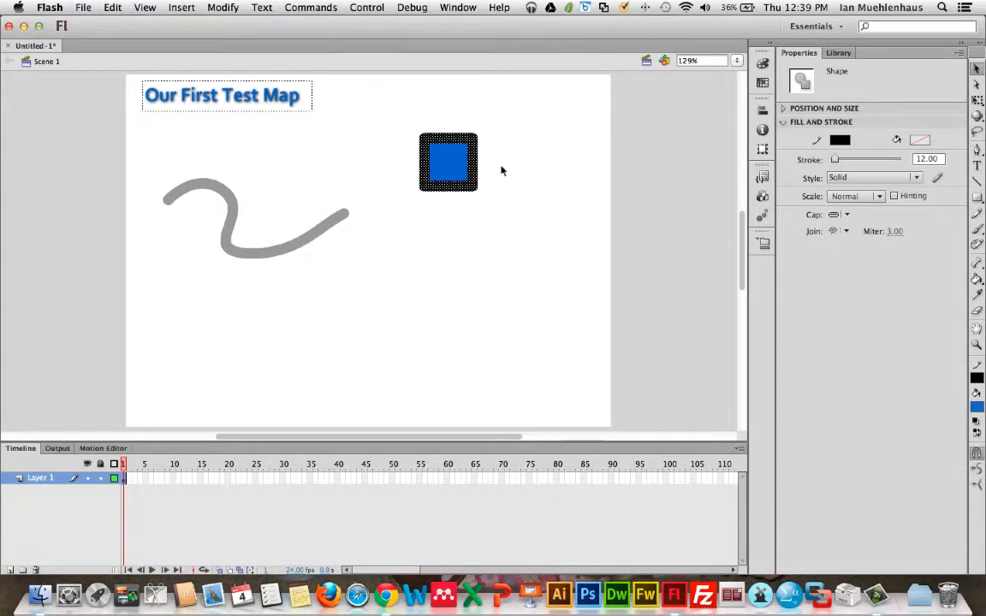
{"action": "key", "text": "Delete"}
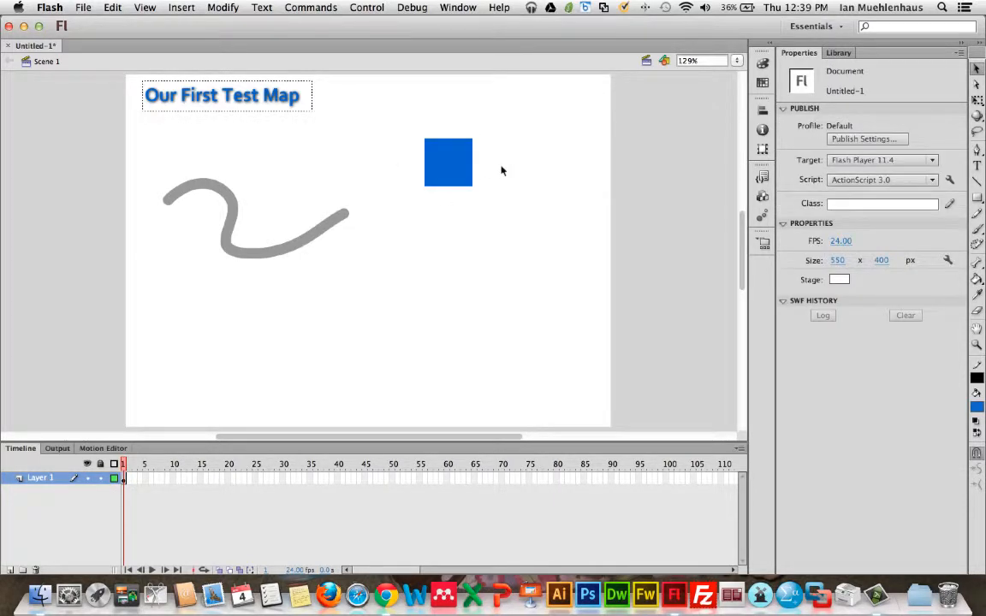
{"action": "key", "text": "super+z"}
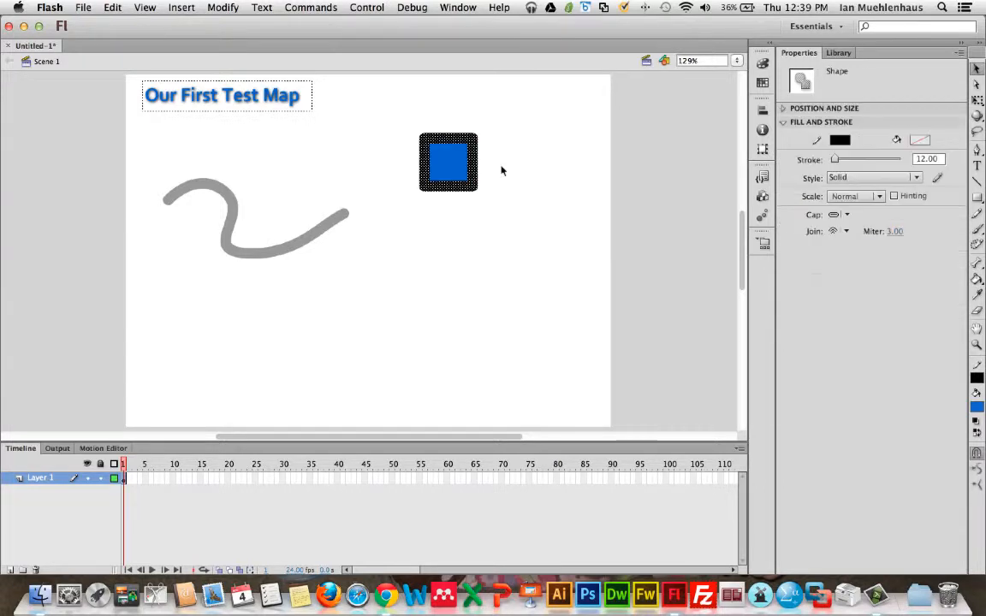
Step: Delete the square's fill, then undo the deletion
{"action": "left_click", "coordinate": [442, 167]}
{"action": "key", "text": "Delete"}
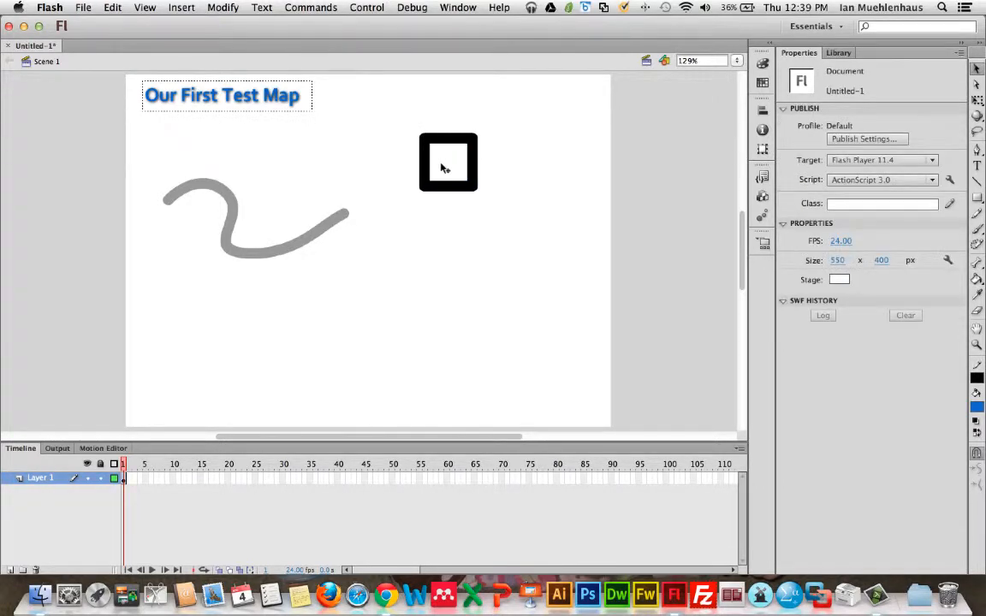
{"action": "key", "text": "super+z"}
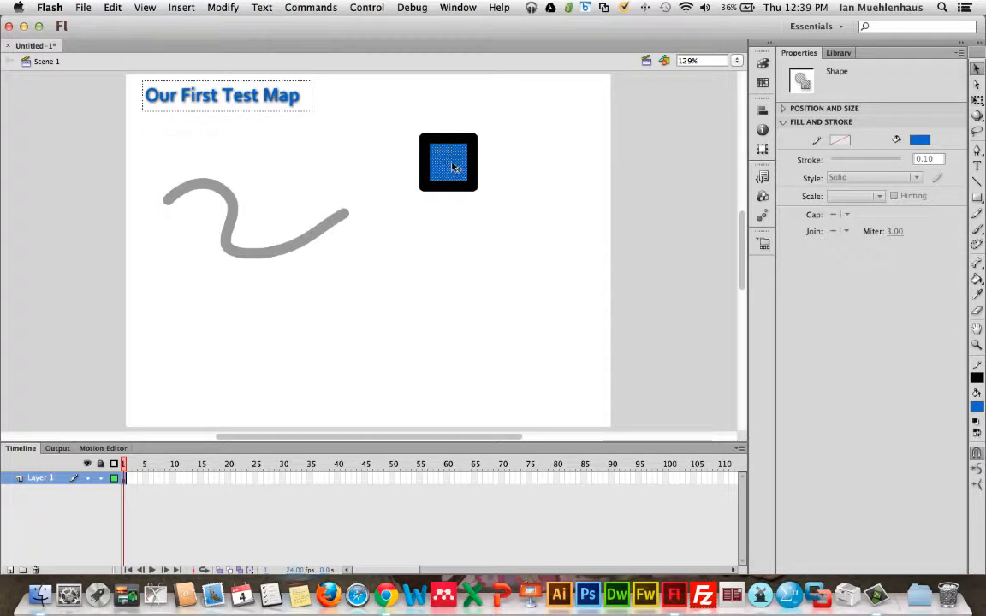
Step: Select the whole square and then the curve in turn to compare their selections
{"action": "double_click", "coordinate": [454, 168]}
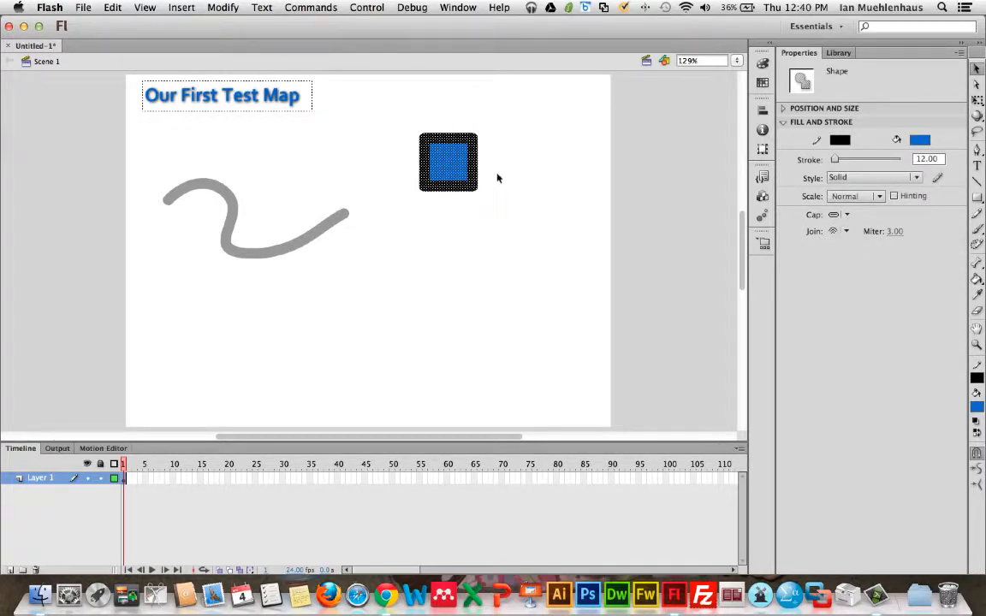
{"action": "left_click", "coordinate": [481, 174]}
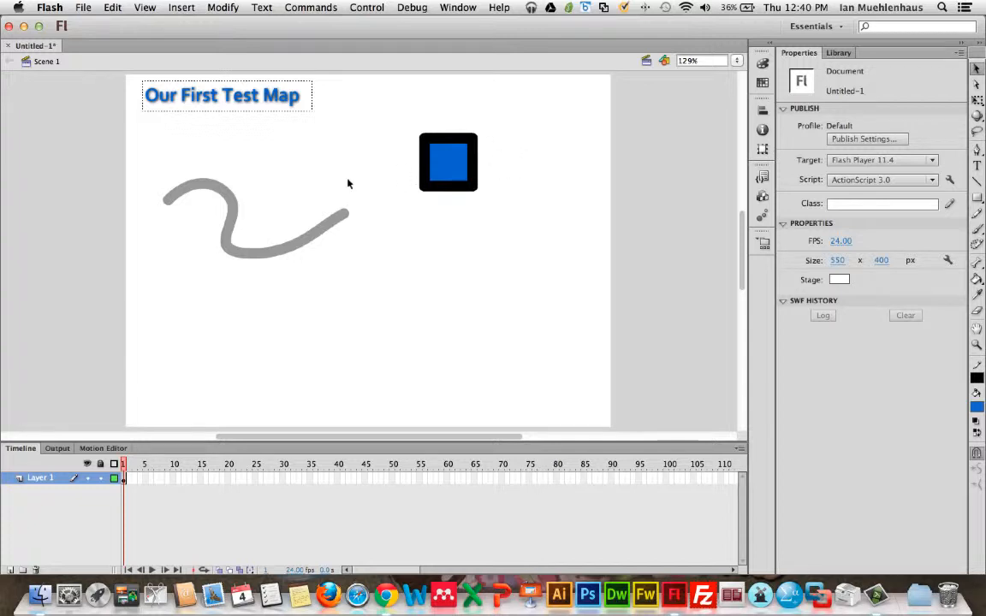
{"action": "left_click", "coordinate": [302, 238]}
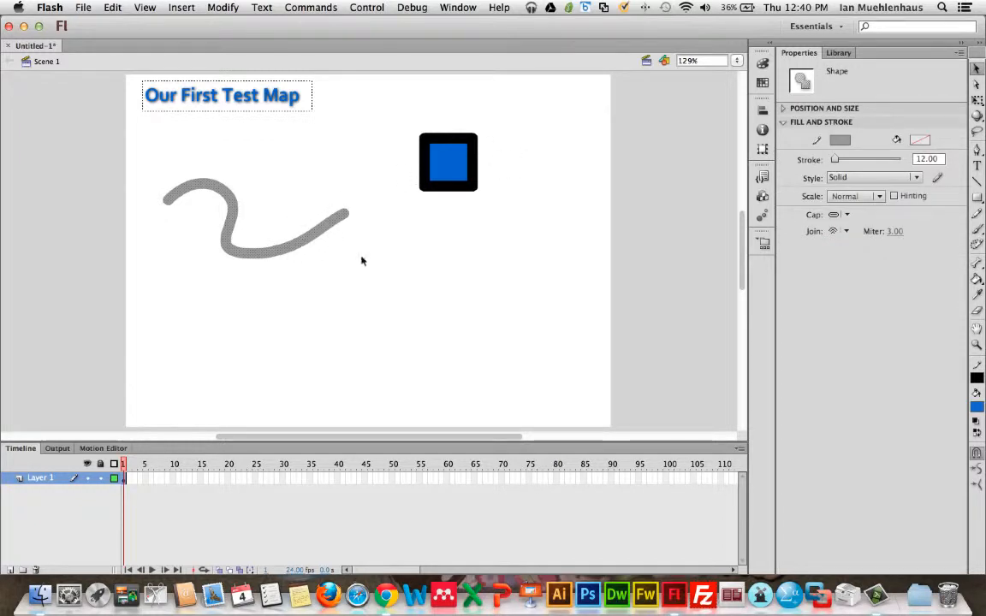
{"action": "left_click", "coordinate": [362, 258]}
{"action": "left_click", "coordinate": [310, 241]}
{"action": "left_click", "coordinate": [295, 197]}
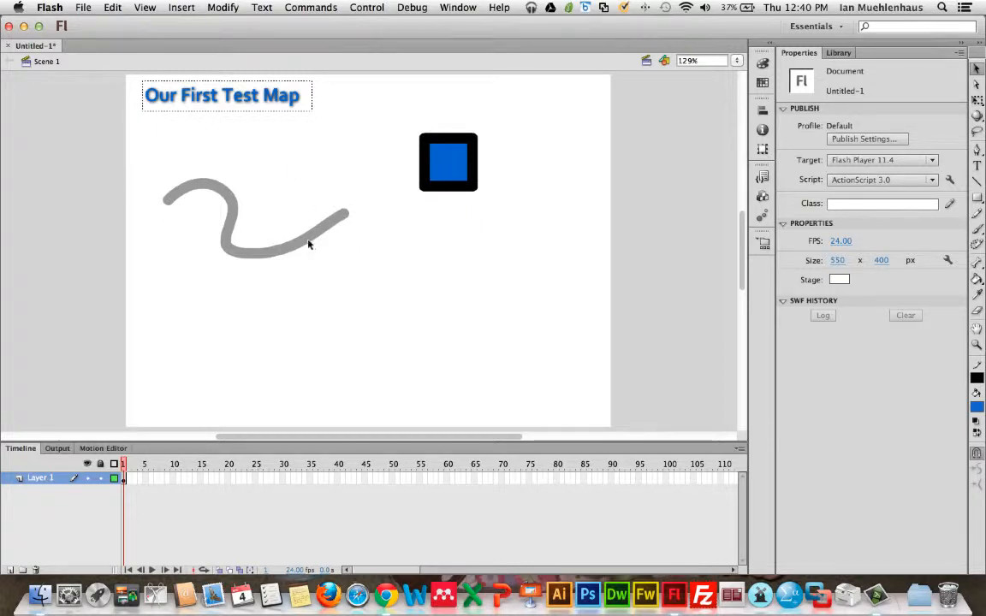
Step: Select the curve and set its stroke color to blue
{"action": "left_click", "coordinate": [288, 251]}
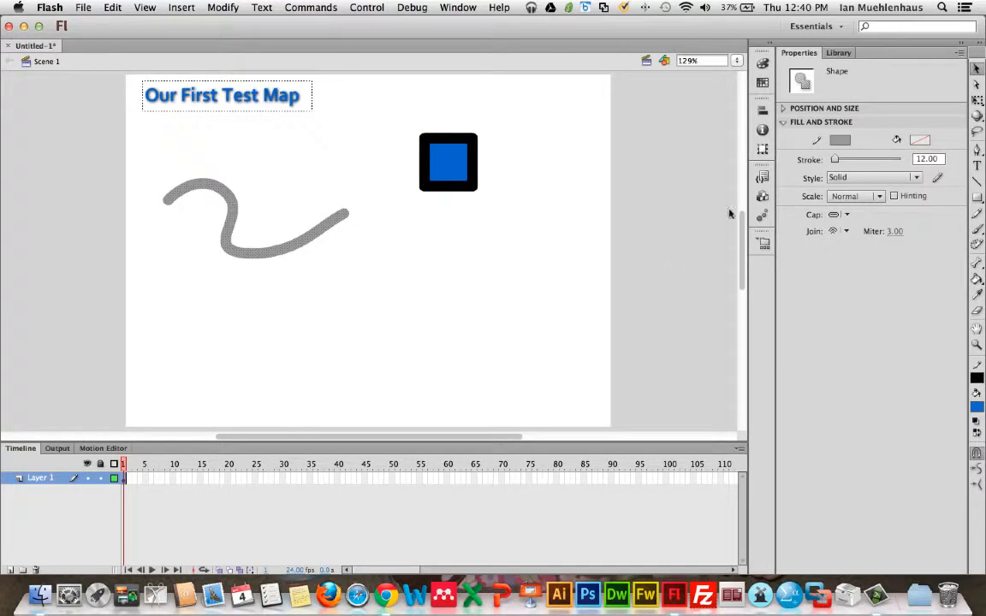
{"action": "left_click", "coordinate": [839, 141]}
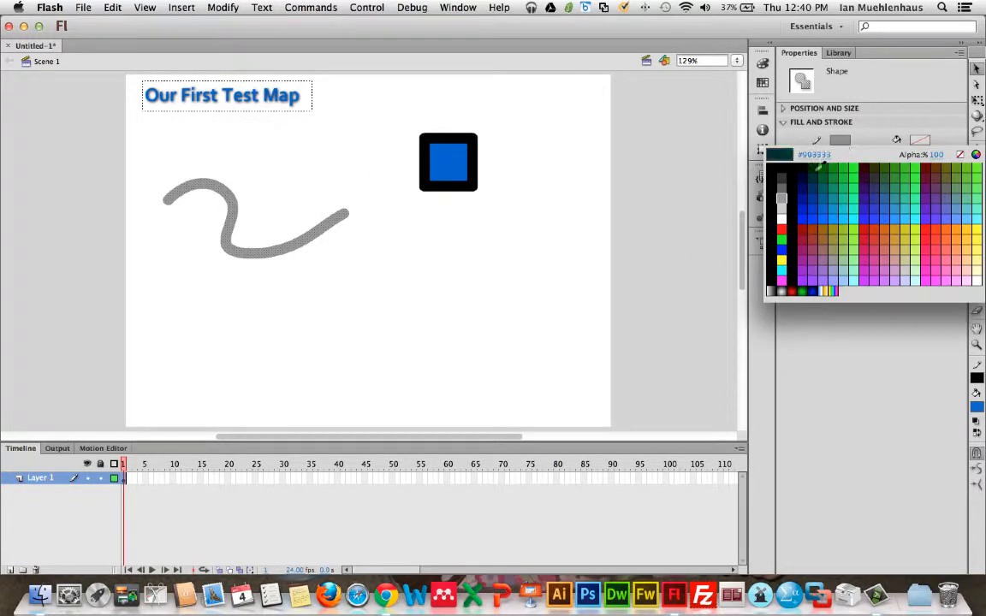
{"action": "left_click", "coordinate": [825, 221]}
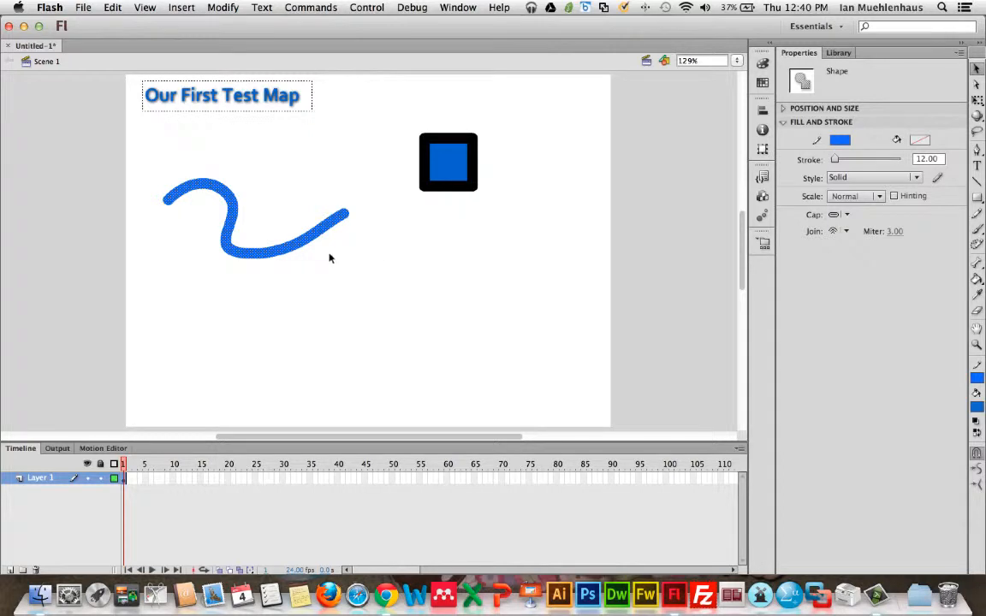
Step: Zoom in on the blue curve and inspect it with the Selection tool
{"action": "key", "text": "z"}
{"action": "mouse_move", "coordinate": [140, 135]}
{"action": "left_mouse_down"}
{"action": "mouse_move", "coordinate": [246, 216]}
{"action": "mouse_move", "coordinate": [336, 251]}
{"action": "left_mouse_up"}
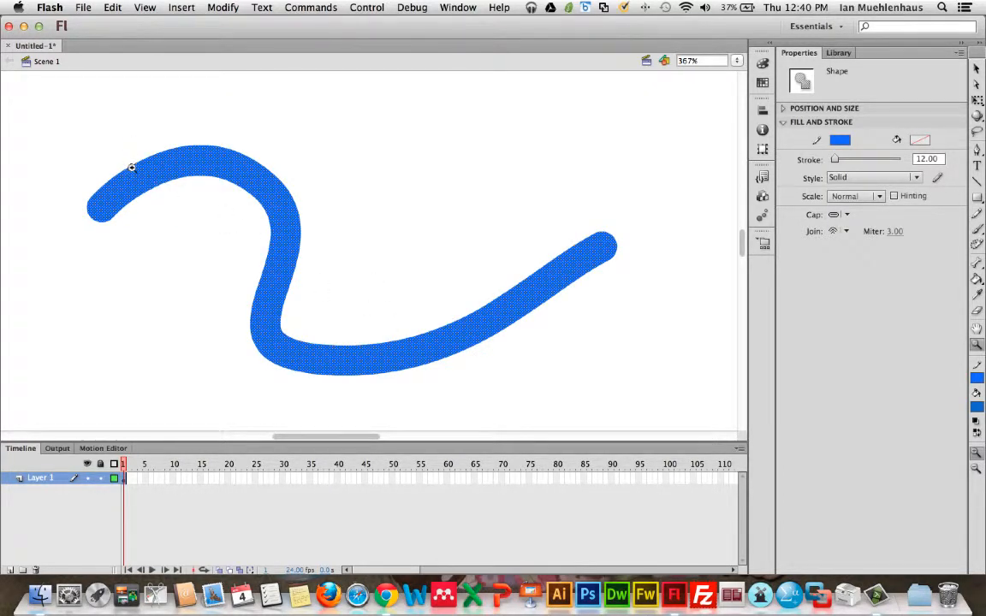
{"action": "key", "text": "v"}
{"action": "left_click", "coordinate": [235, 130]}
{"action": "left_click", "coordinate": [245, 175]}
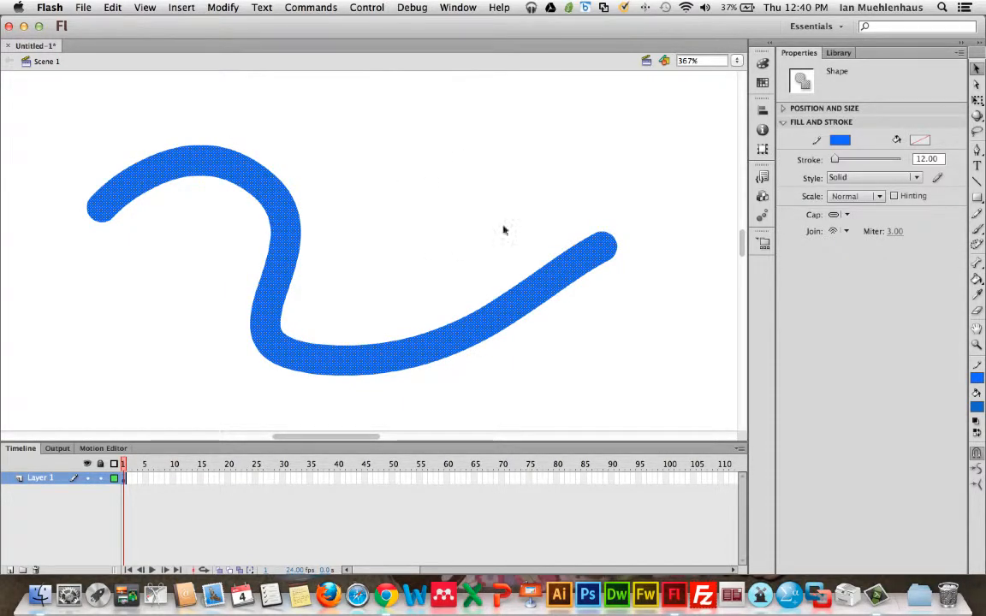
Step: Delete a marquee-selected section near the bottom of the blue curve and trim its right end
{"action": "key", "text": "p"}
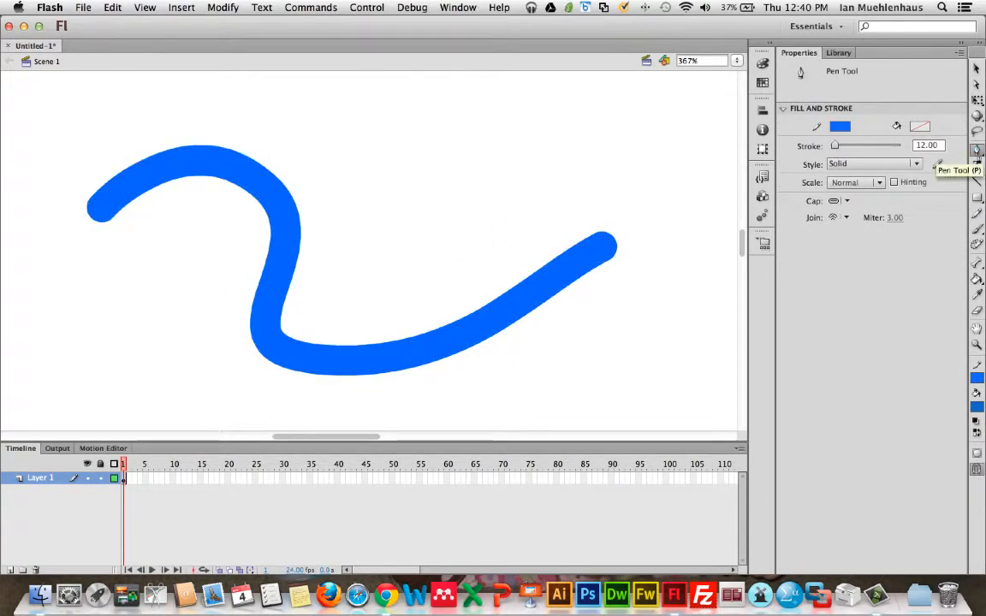
{"action": "left_click", "coordinate": [976, 69]}
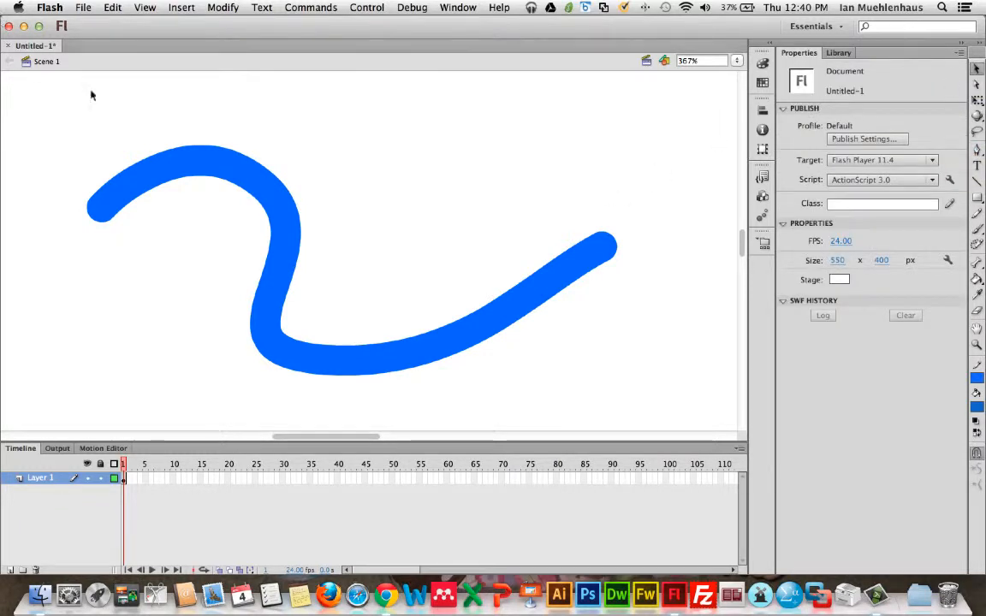
{"action": "left_click", "coordinate": [172, 172]}
{"action": "left_click", "coordinate": [539, 144]}
{"action": "left_click_drag", "start_coordinate": [369, 267], "coordinate": [404, 420]}
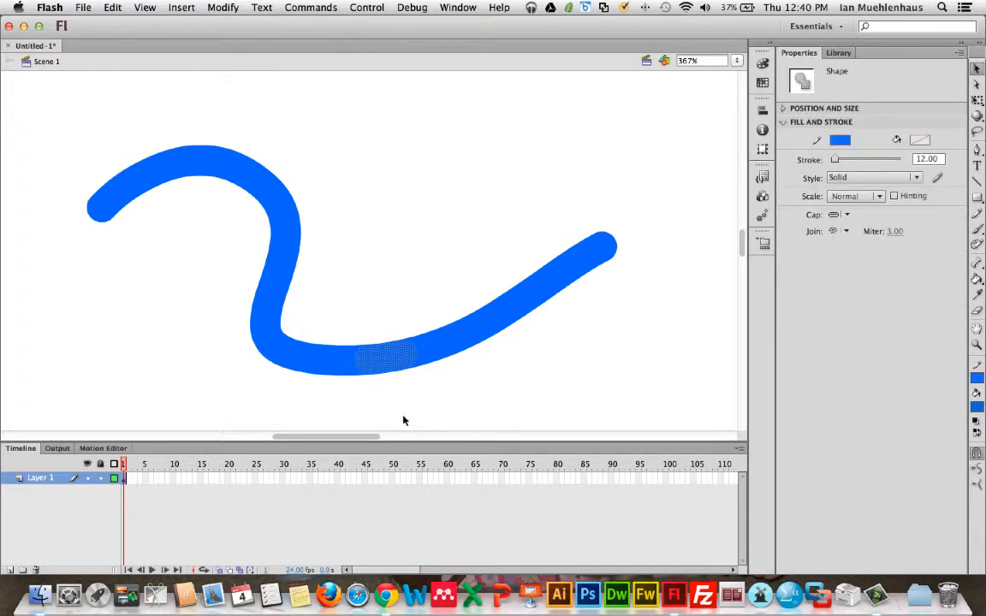
{"action": "key", "text": "Delete"}
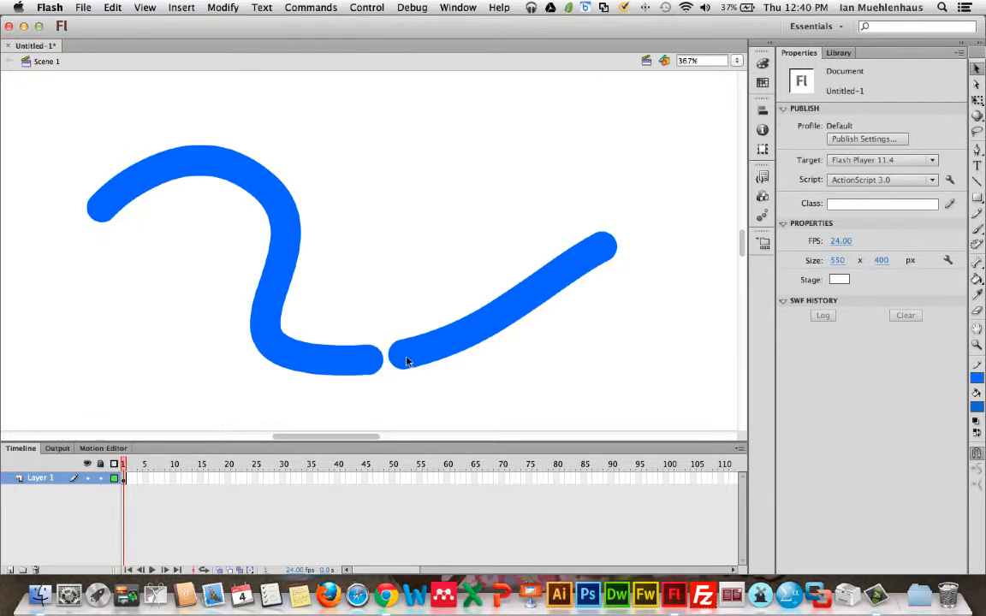
{"action": "left_click_drag", "start_coordinate": [547, 201], "coordinate": [640, 325]}
{"action": "key", "text": "Delete"}
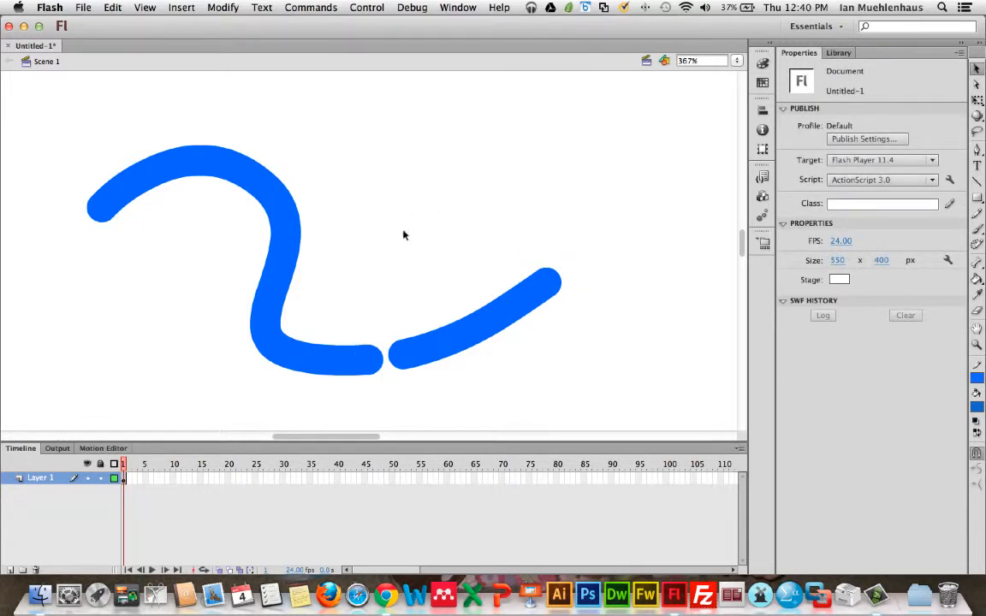
Step: Set the cap of the curve's right-hand segment to None
{"action": "left_click", "coordinate": [504, 316]}
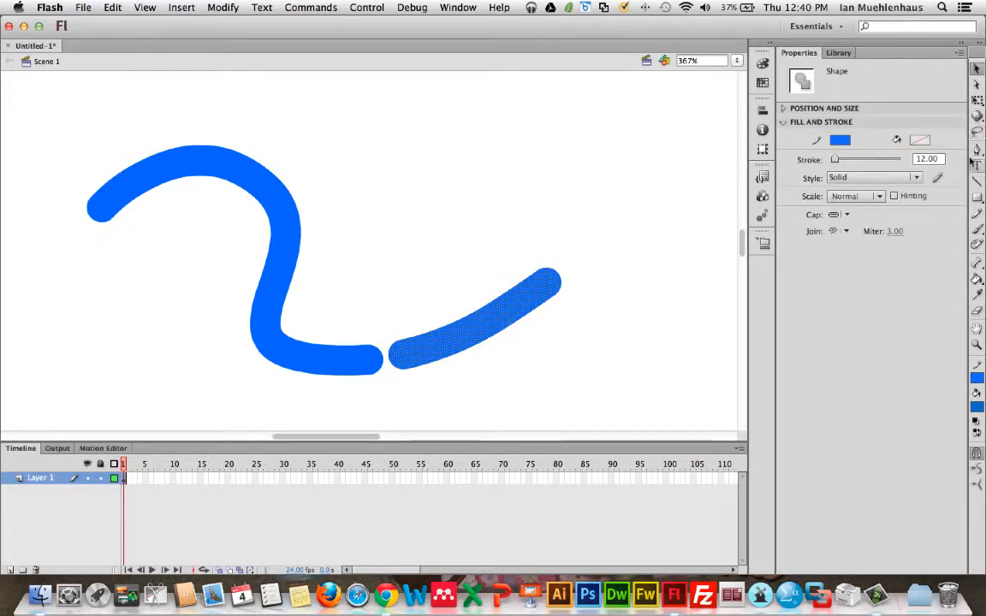
{"action": "left_click", "coordinate": [849, 216]}
{"action": "left_click", "coordinate": [849, 215]}
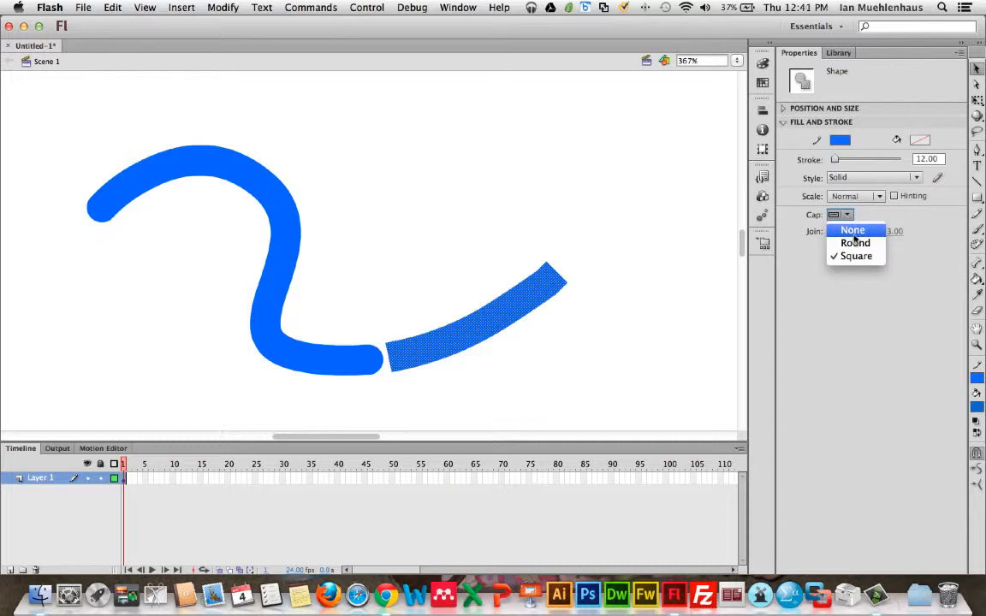
{"action": "left_click", "coordinate": [852, 231]}
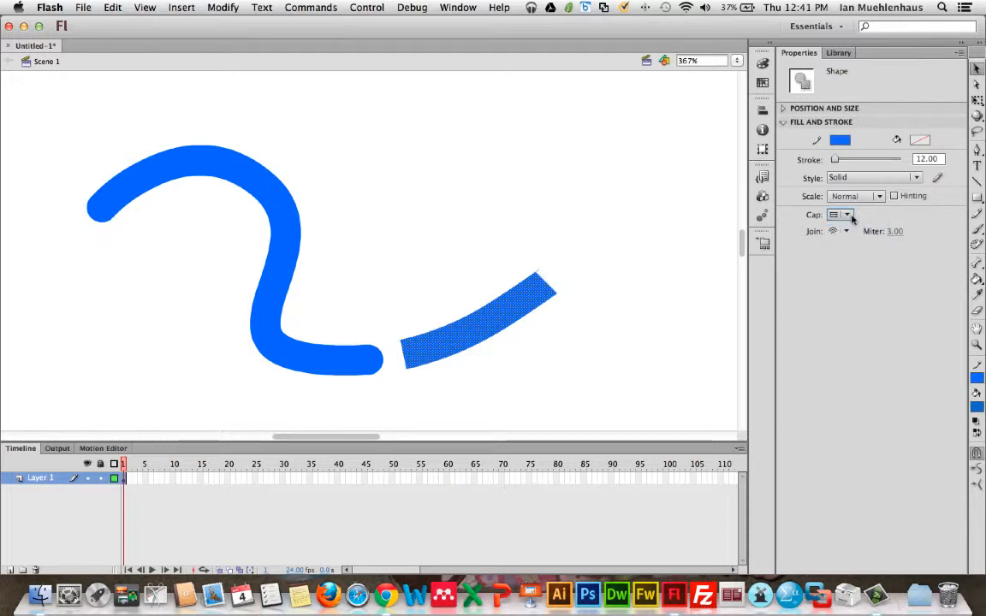
{"action": "left_click", "coordinate": [479, 270]}
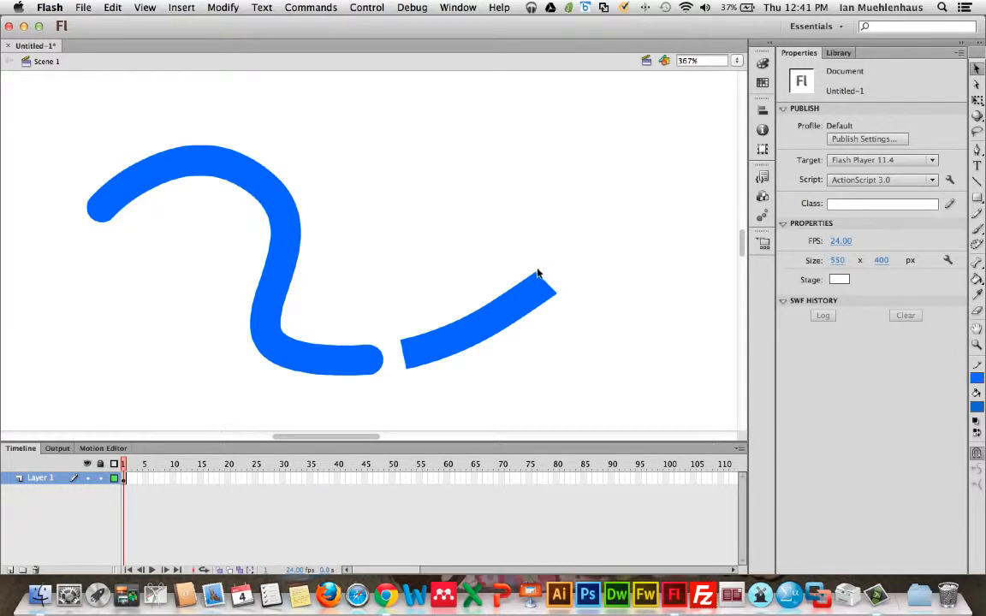
Step: Delete small sections at the top of the curve and within its leftmost part to break it into dashes
{"action": "left_click", "coordinate": [537, 273]}
{"action": "left_click", "coordinate": [544, 257]}
{"action": "left_click_drag", "start_coordinate": [197, 122], "coordinate": [244, 227]}
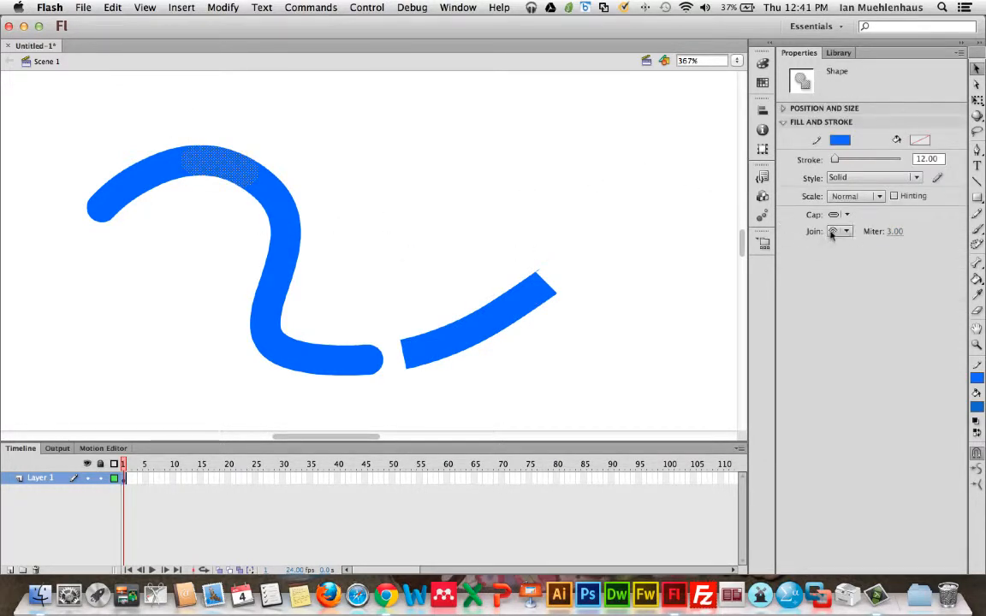
{"action": "left_click", "coordinate": [837, 214]}
{"action": "left_click", "coordinate": [851, 229]}
{"action": "left_click", "coordinate": [468, 155]}
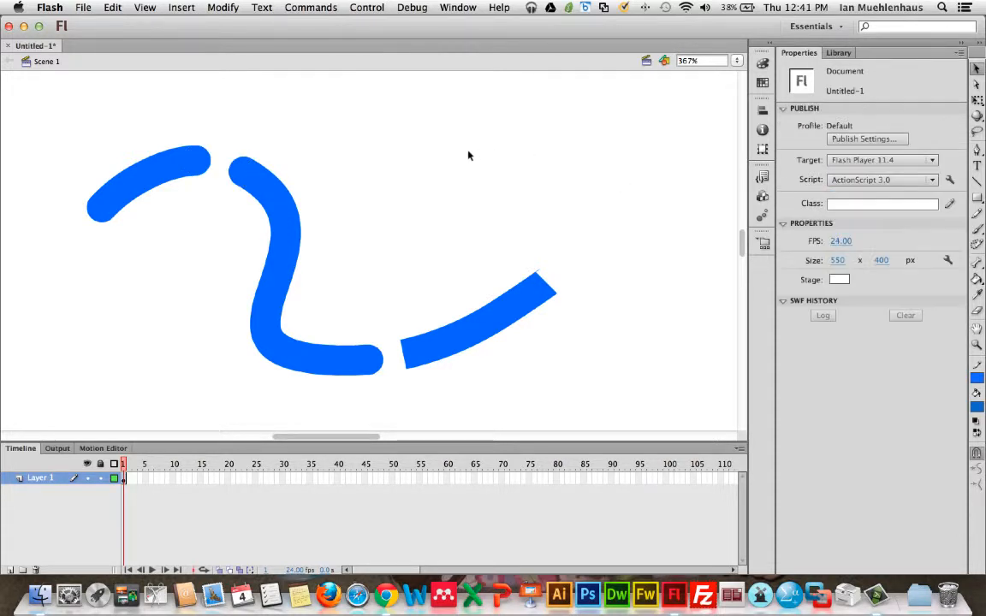
{"action": "left_click", "coordinate": [130, 176]}
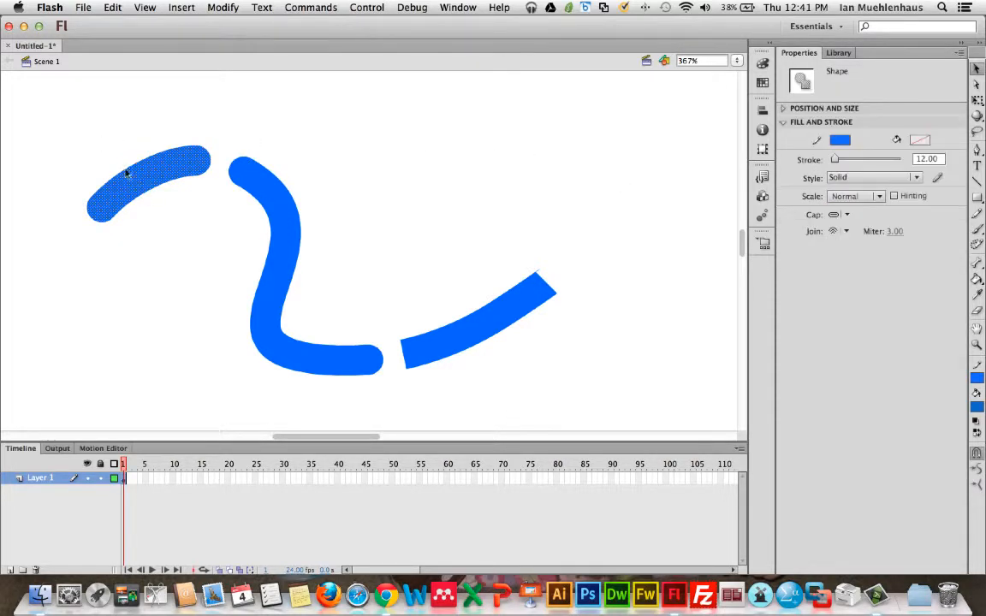
{"action": "left_click", "coordinate": [102, 132]}
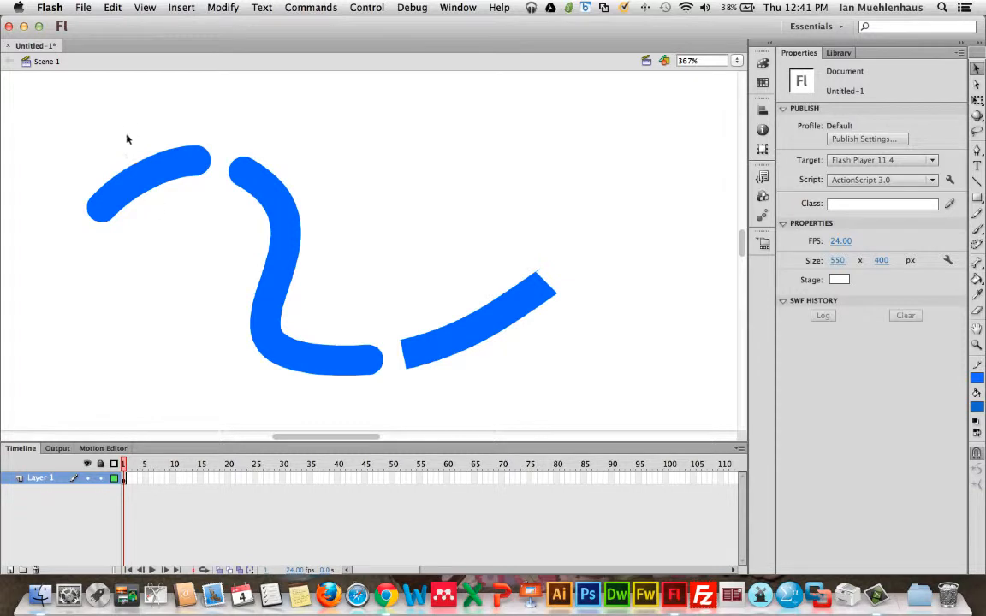
{"action": "left_click_drag", "start_coordinate": [127, 139], "coordinate": [183, 210]}
{"action": "left_click", "coordinate": [218, 231]}
Step: Set the cap of the two leftmost dashes to None
{"action": "left_click_drag", "start_coordinate": [69, 133], "coordinate": [225, 273]}
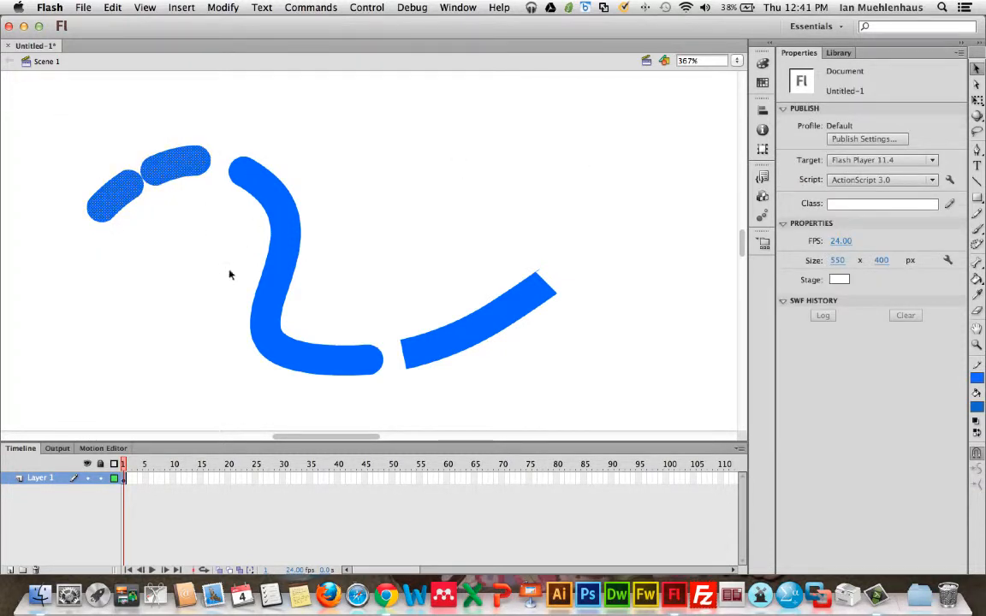
{"action": "left_click", "coordinate": [835, 217]}
{"action": "left_click", "coordinate": [843, 227]}
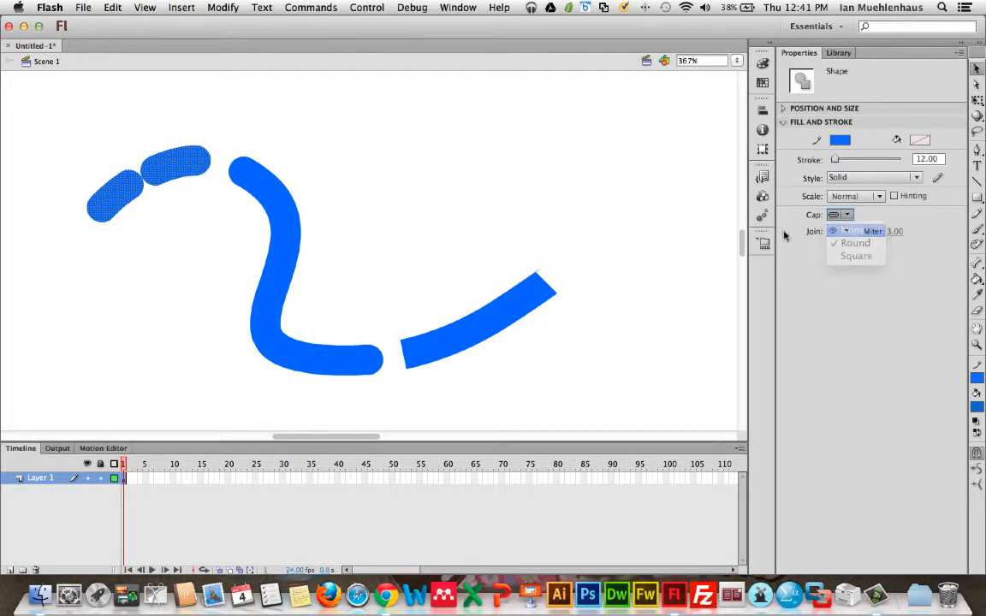
Step: Delete the vertical middle section of the central dash
{"action": "mouse_move", "coordinate": [229, 139]}
{"action": "left_mouse_down"}
{"action": "mouse_move", "coordinate": [299, 203]}
{"action": "mouse_move", "coordinate": [368, 409]}
{"action": "left_mouse_up"}
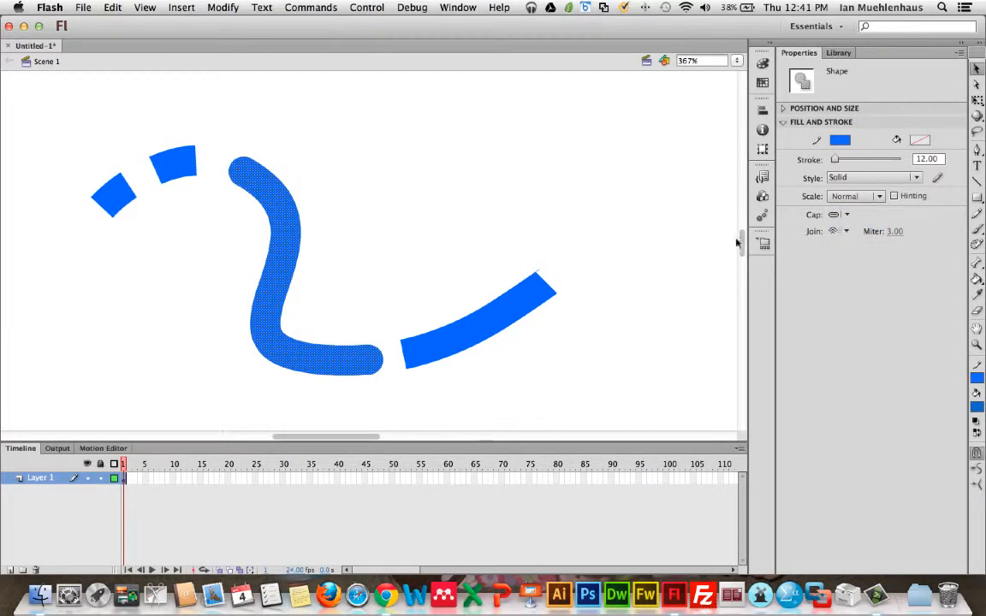
{"action": "mouse_move", "coordinate": [186, 214]}
{"action": "left_mouse_down"}
{"action": "mouse_move", "coordinate": [268, 285]}
{"action": "mouse_move", "coordinate": [307, 384]}
{"action": "left_mouse_up"}
{"action": "key", "text": "Delete"}
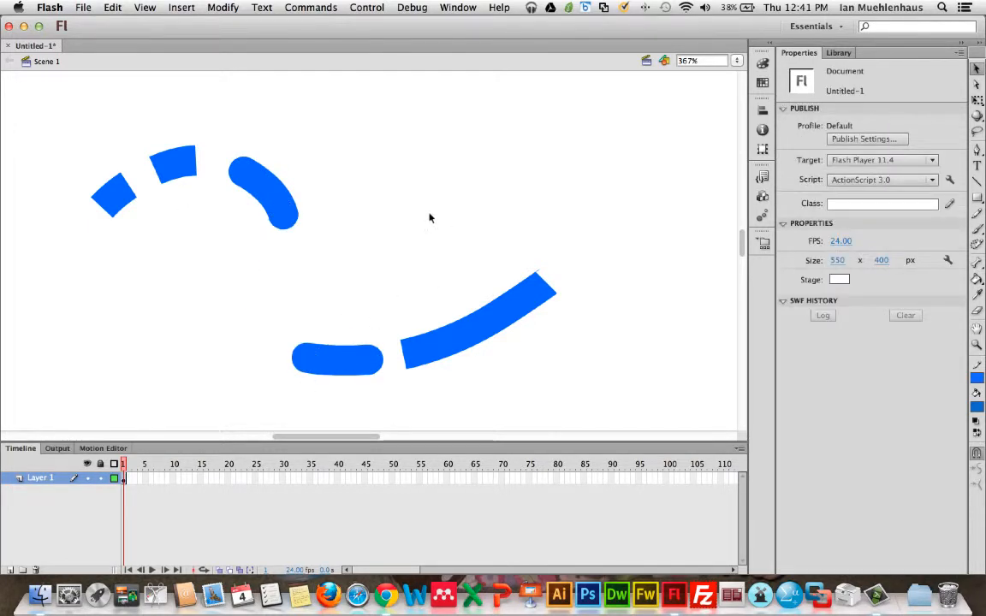
Step: Fit the stage in the window and delete the right side of the square's black border
{"action": "key", "text": "super+2"}
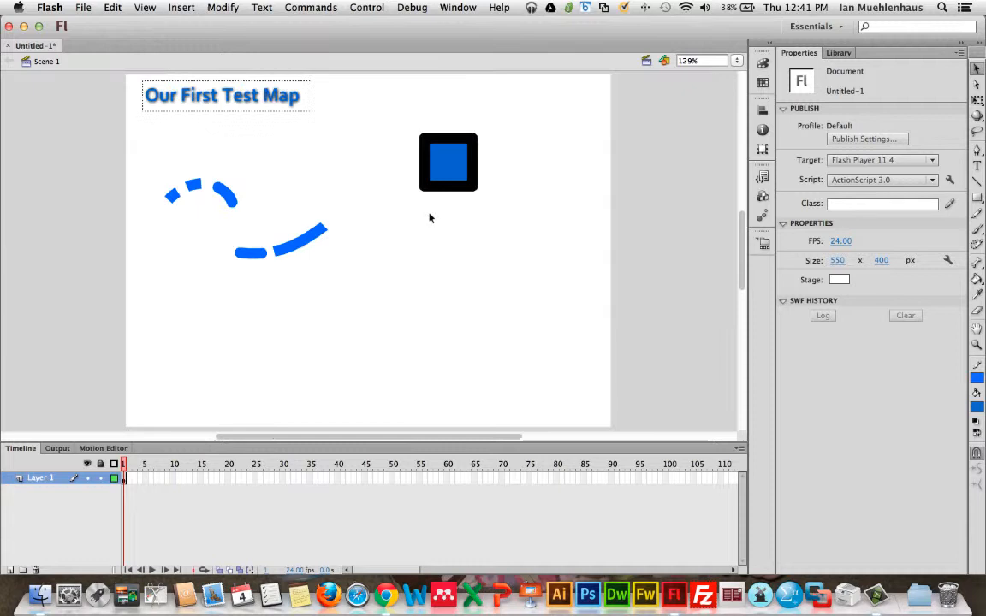
{"action": "double_click", "coordinate": [447, 151]}
{"action": "left_click", "coordinate": [487, 170]}
{"action": "left_click", "coordinate": [462, 162]}
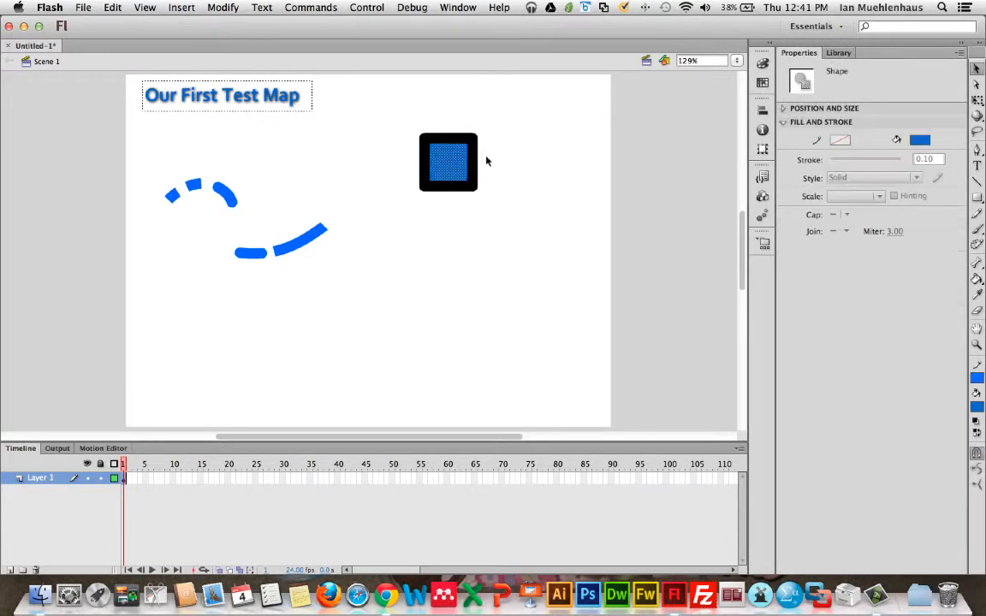
{"action": "left_click", "coordinate": [475, 164]}
{"action": "key", "text": "Delete"}
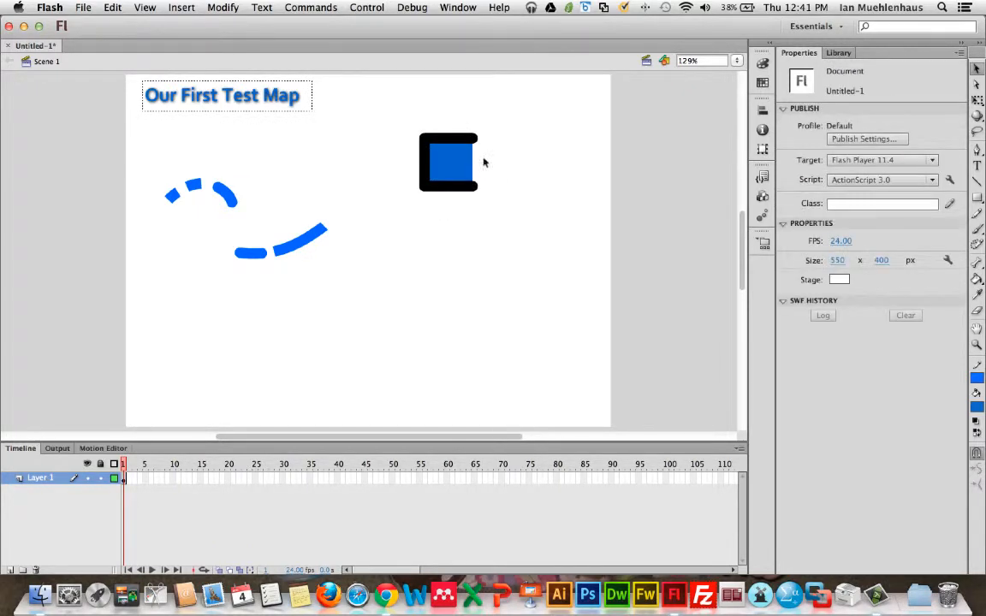
Step: Set the stroke color of the square's top border to blue
{"action": "left_click", "coordinate": [428, 136]}
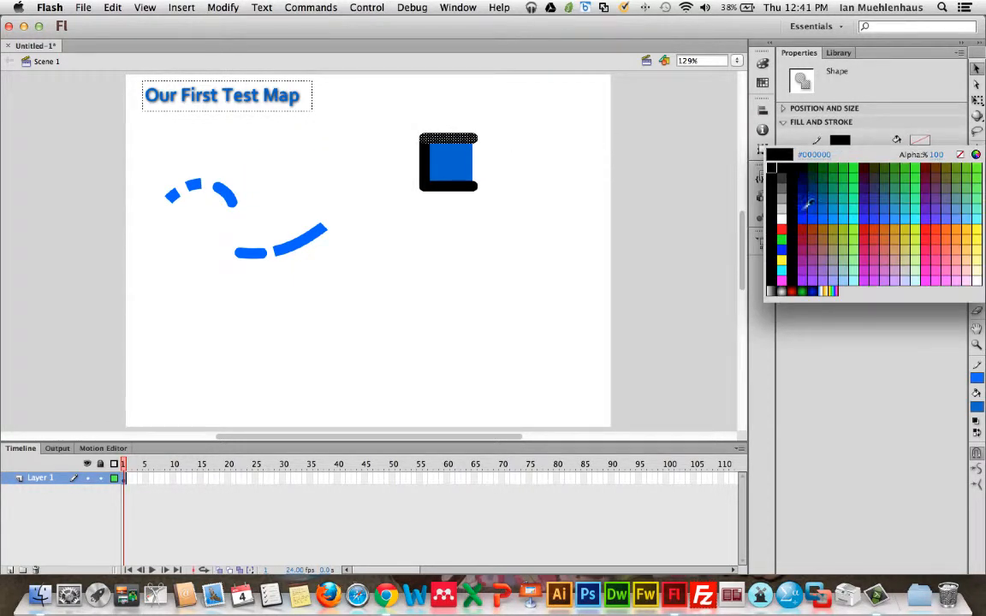
{"action": "left_click", "coordinate": [810, 207]}
{"action": "left_click", "coordinate": [604, 167]}
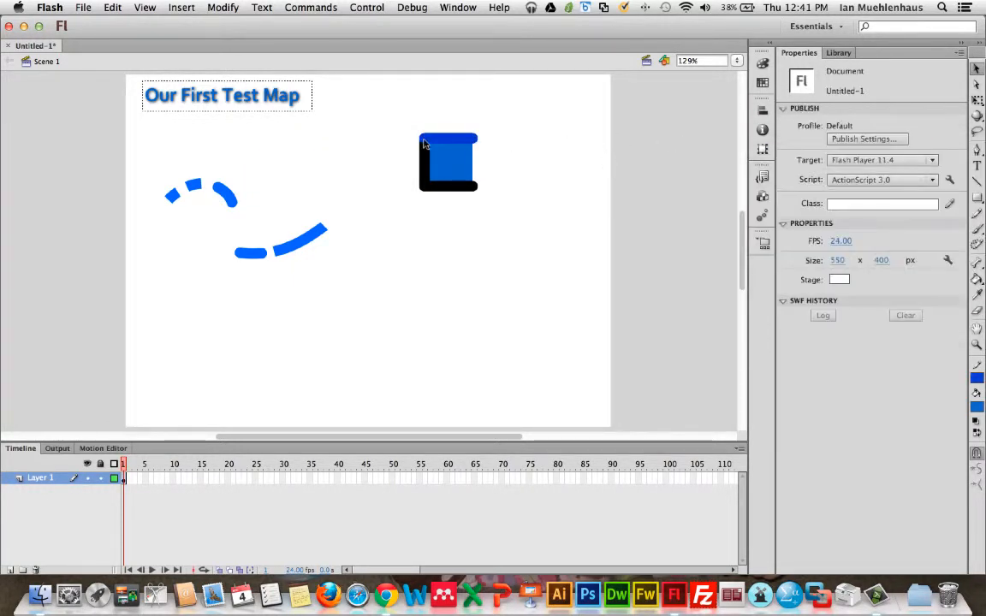
Step: Delete a horizontal strip from the middle of the square's fill
{"action": "left_click", "coordinate": [433, 175]}
{"action": "left_click", "coordinate": [368, 173]}
{"action": "left_click", "coordinate": [441, 164]}
{"action": "left_click", "coordinate": [711, 189]}
{"action": "left_click", "coordinate": [426, 177]}
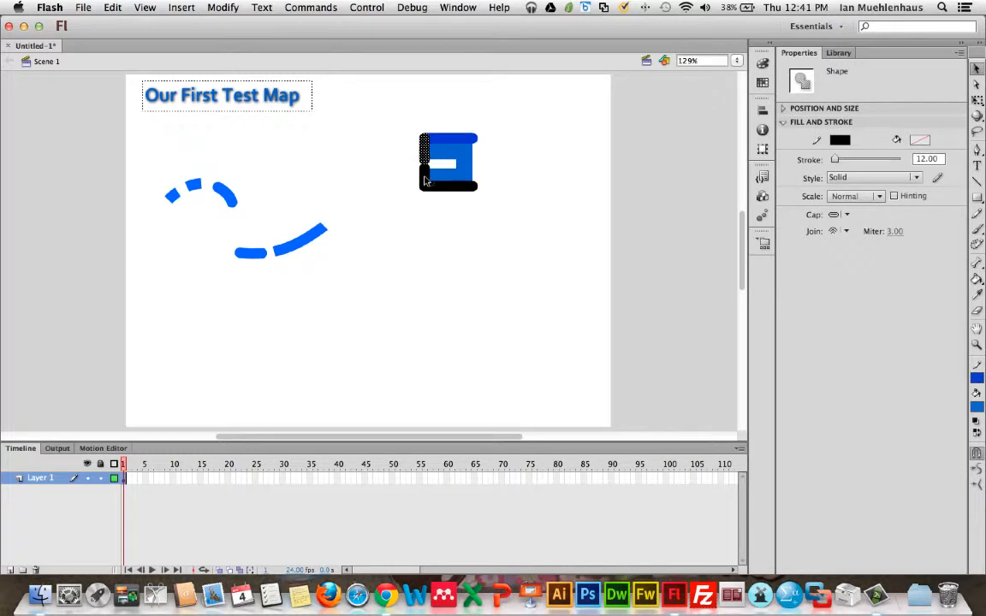
Step: Set the left border's cap to None and extend the cut strip through the fill to the square's right edge
{"action": "left_click", "coordinate": [842, 214]}
{"action": "left_click", "coordinate": [854, 227]}
{"action": "left_click", "coordinate": [445, 212]}
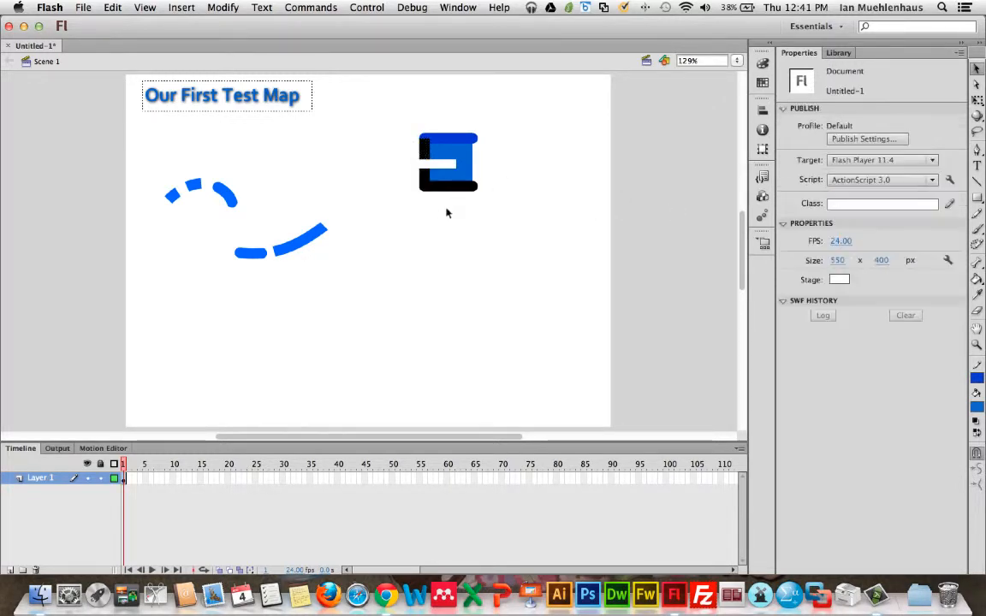
{"action": "left_click_drag", "start_coordinate": [480, 159], "coordinate": [451, 168]}
{"action": "key", "text": "Delete"}
Step: Fill both blue bars of the square with orange using the Paint Bucket tool
{"action": "left_click", "coordinate": [975, 280]}
{"action": "left_click", "coordinate": [928, 280]}
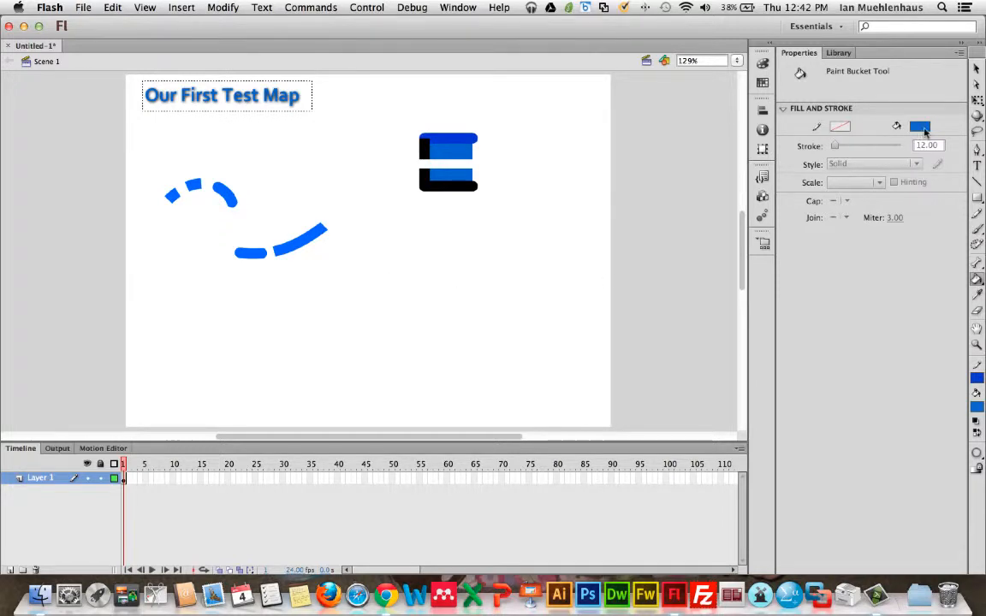
{"action": "left_click", "coordinate": [928, 128]}
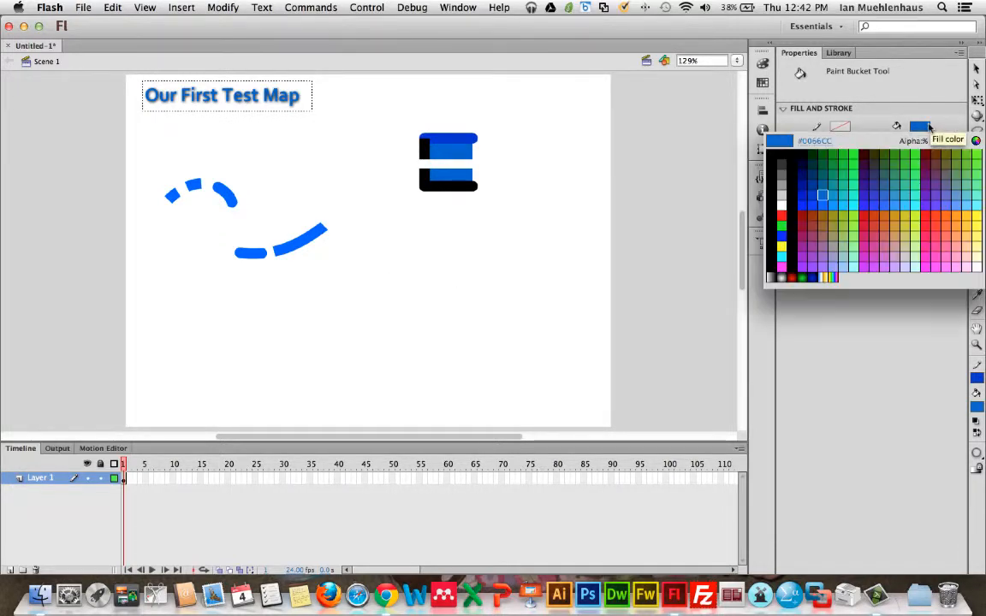
{"action": "left_click", "coordinate": [885, 223]}
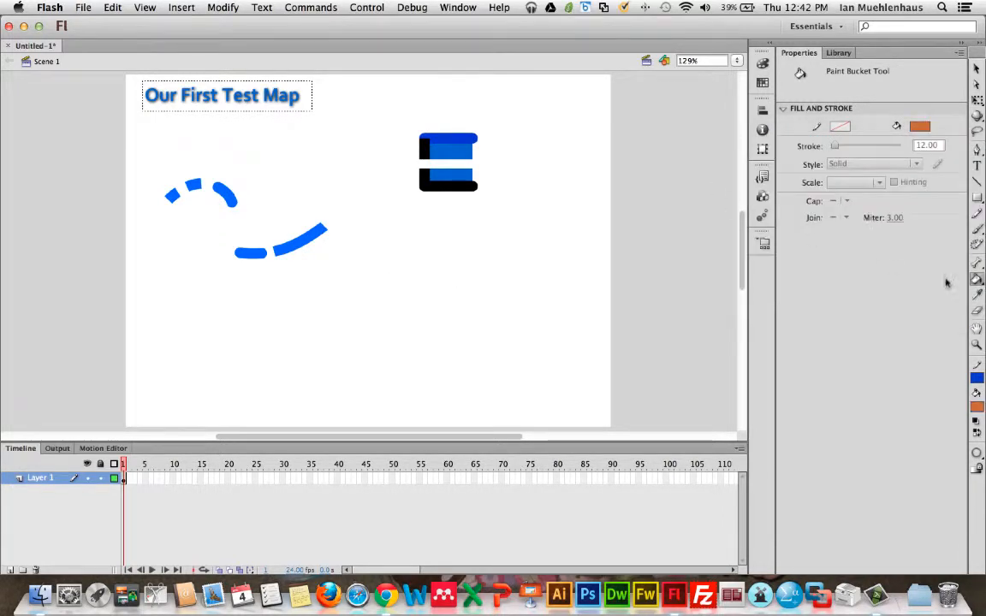
{"action": "left_click", "coordinate": [445, 144]}
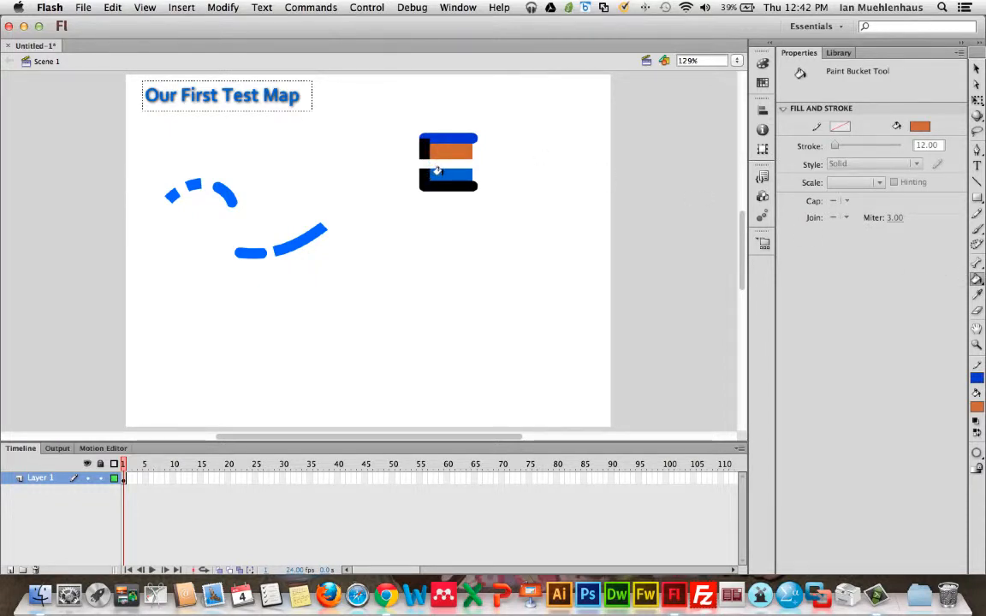
{"action": "left_click", "coordinate": [438, 175]}
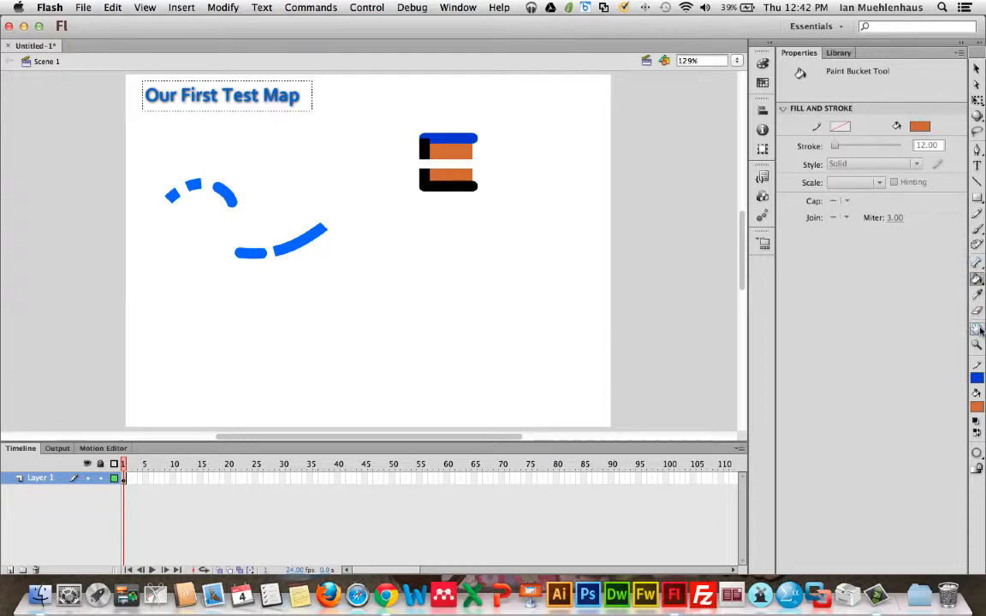
Step: Recolor the square's border and two of the curve's dashes grey with the Ink Bottle tool
{"action": "left_click_drag", "start_coordinate": [977, 279], "coordinate": [931, 297]}
{"action": "left_click", "coordinate": [839, 126]}
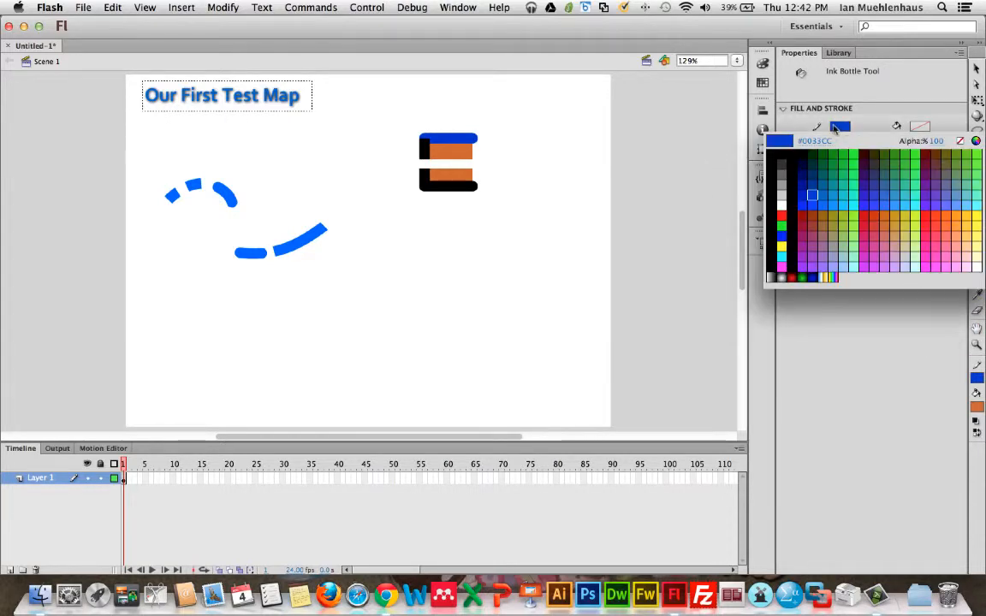
{"action": "left_click", "coordinate": [709, 159]}
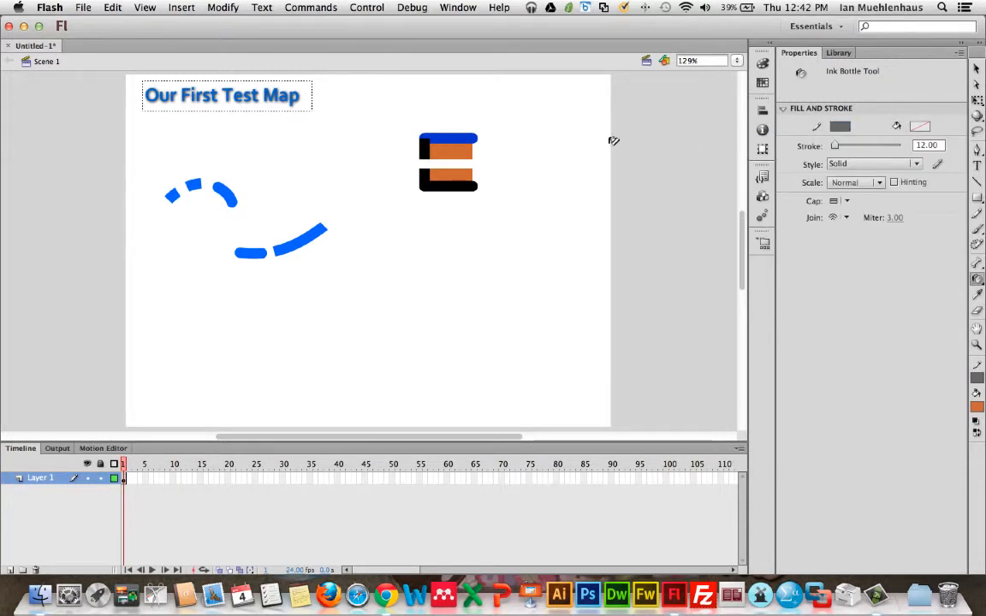
{"action": "left_click", "coordinate": [467, 184]}
{"action": "left_click", "coordinate": [424, 174]}
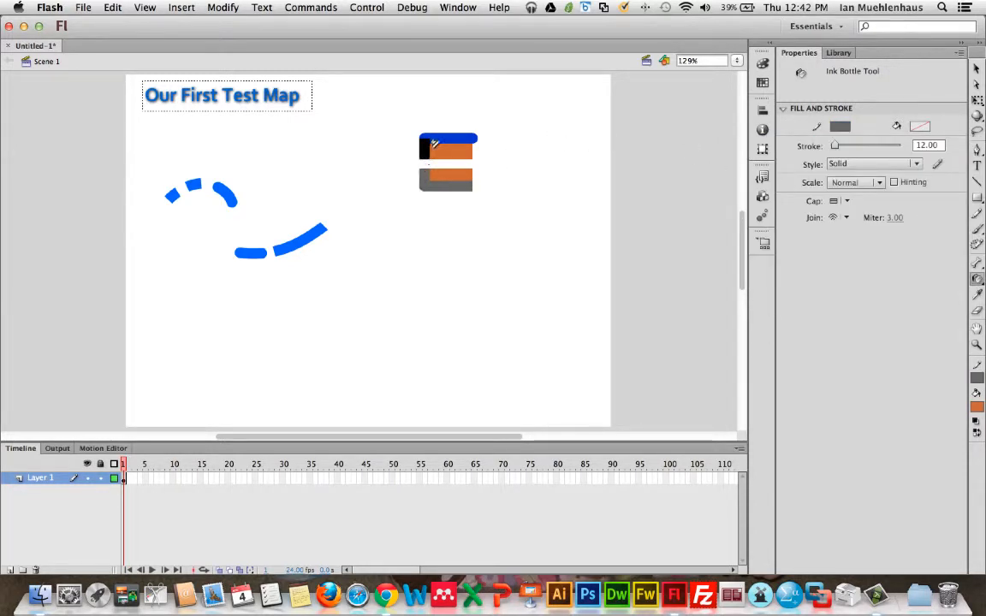
{"action": "left_click", "coordinate": [425, 146]}
{"action": "left_click", "coordinate": [441, 136]}
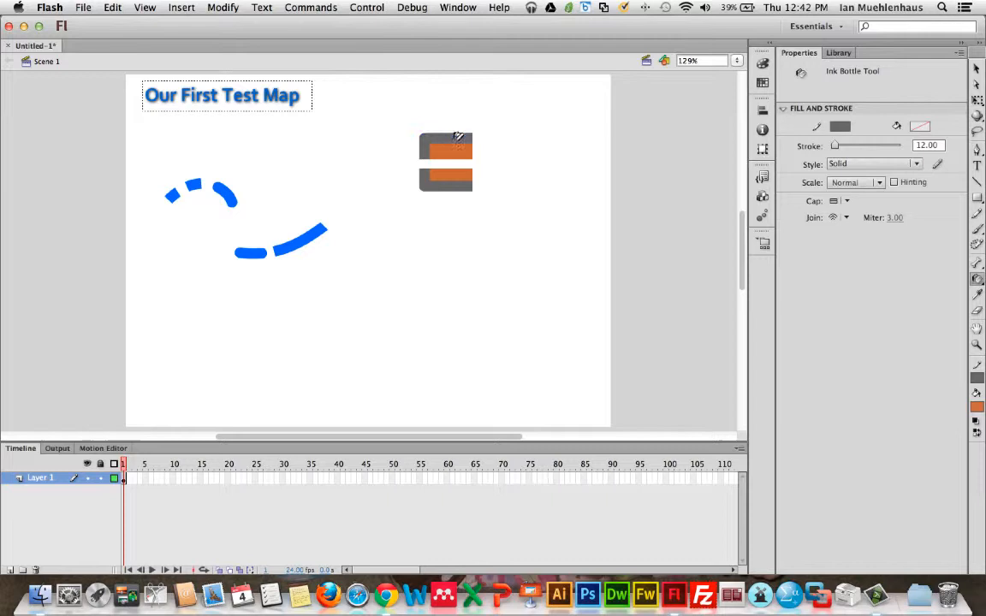
{"action": "left_click", "coordinate": [302, 237]}
{"action": "left_click", "coordinate": [229, 192]}
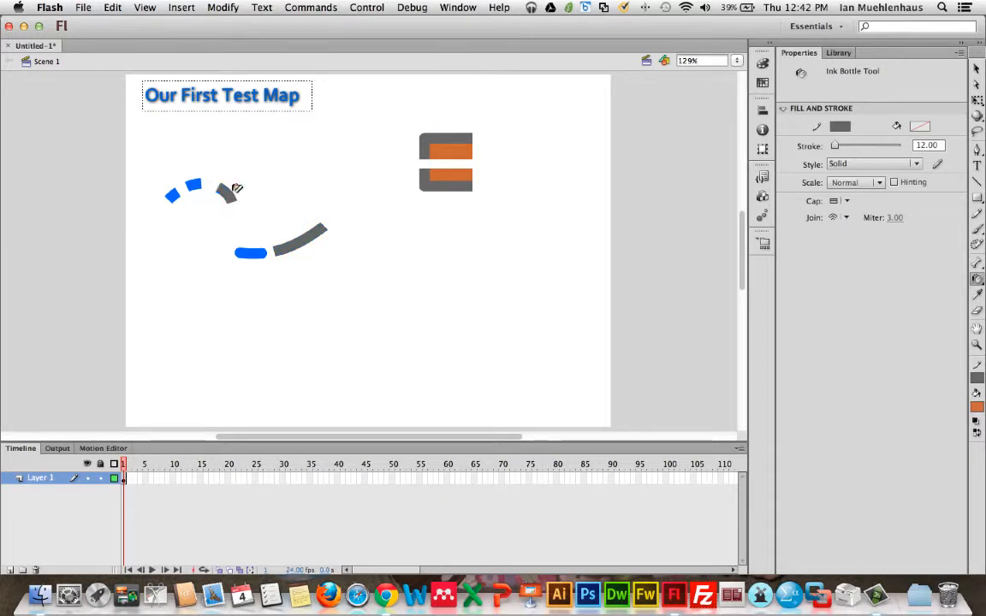
Step: Erase a diagonal stroke across the square with the Eraser tool
{"action": "left_click", "coordinate": [976, 278]}
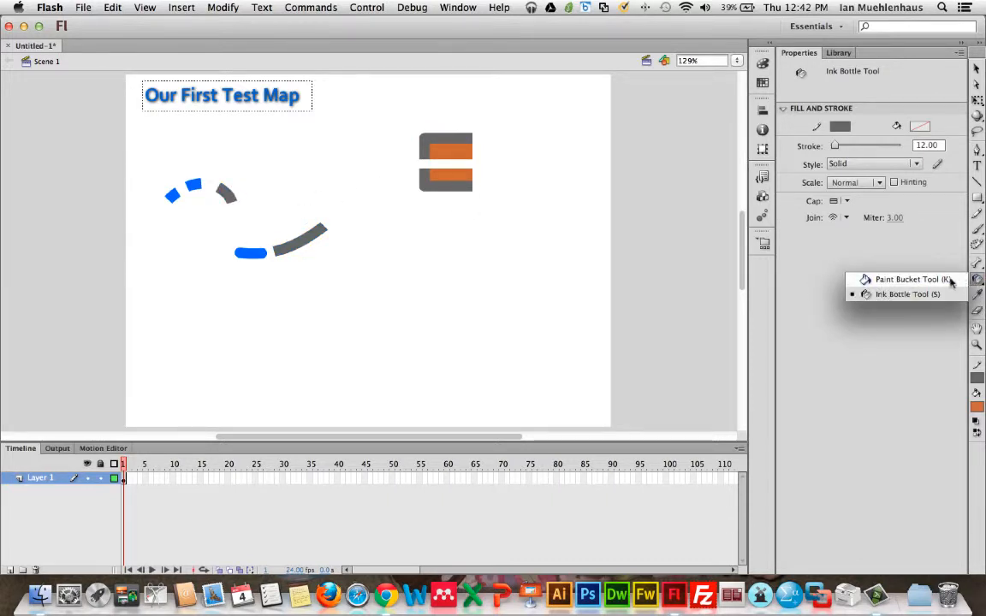
{"action": "left_click", "coordinate": [941, 280]}
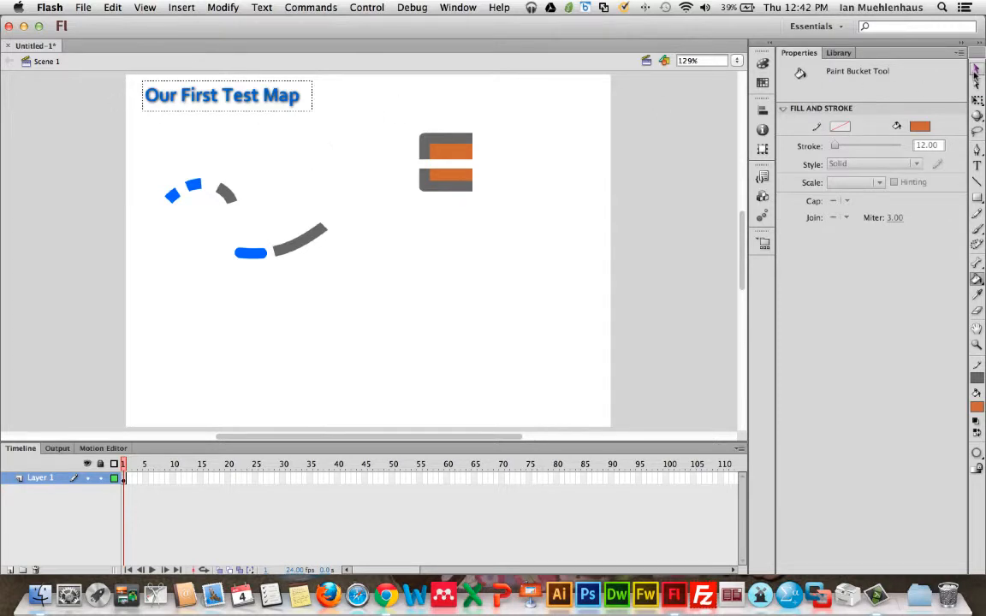
{"action": "key", "text": "v"}
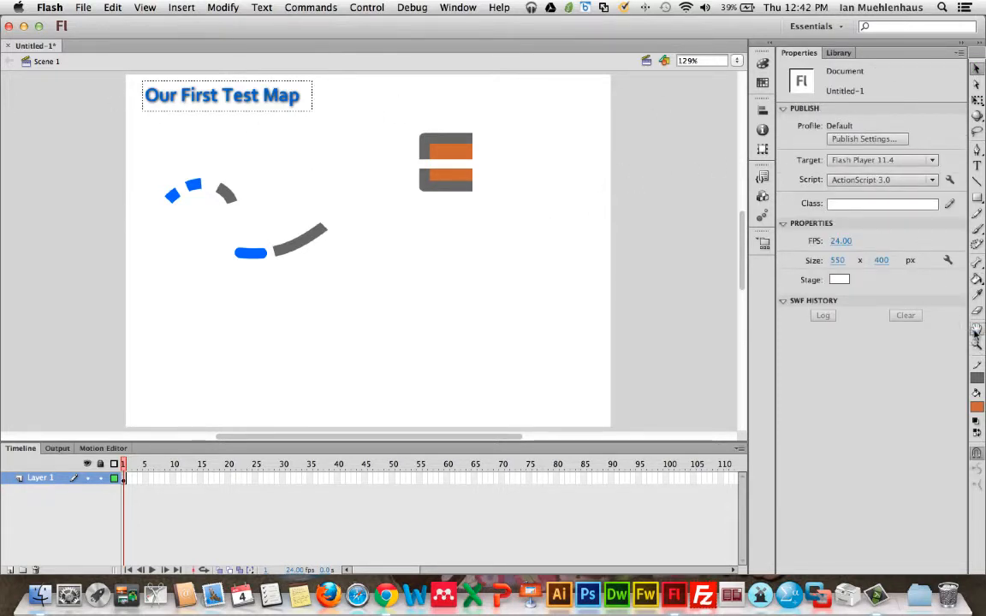
{"action": "left_click", "coordinate": [979, 312]}
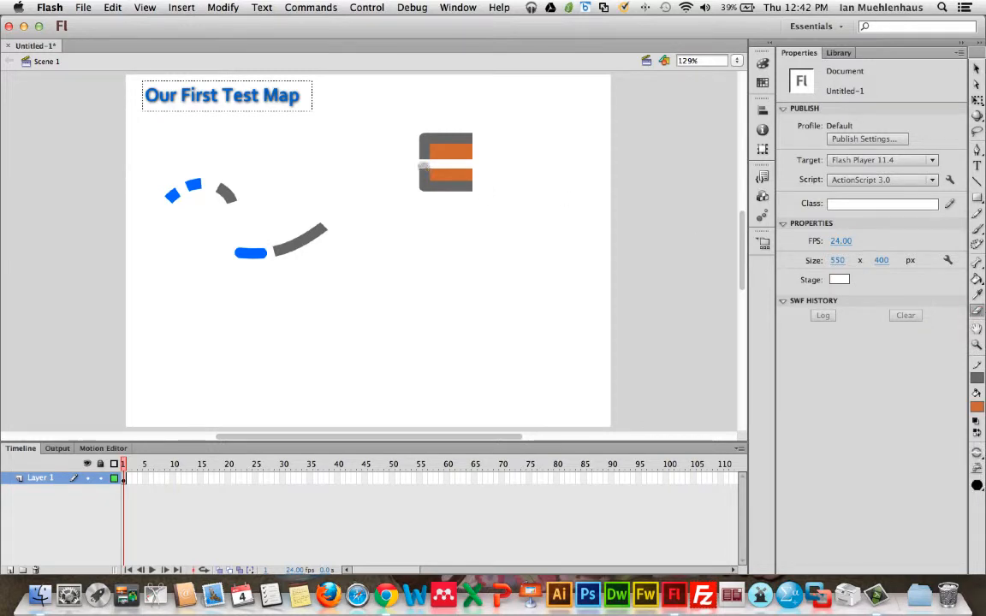
{"action": "left_click_drag", "start_coordinate": [420, 138], "coordinate": [486, 179]}
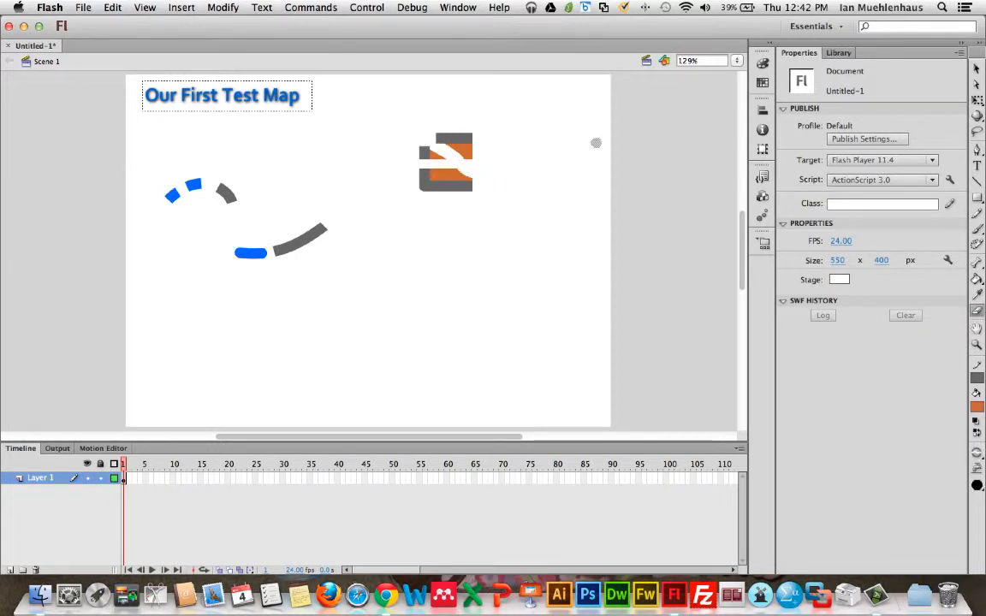